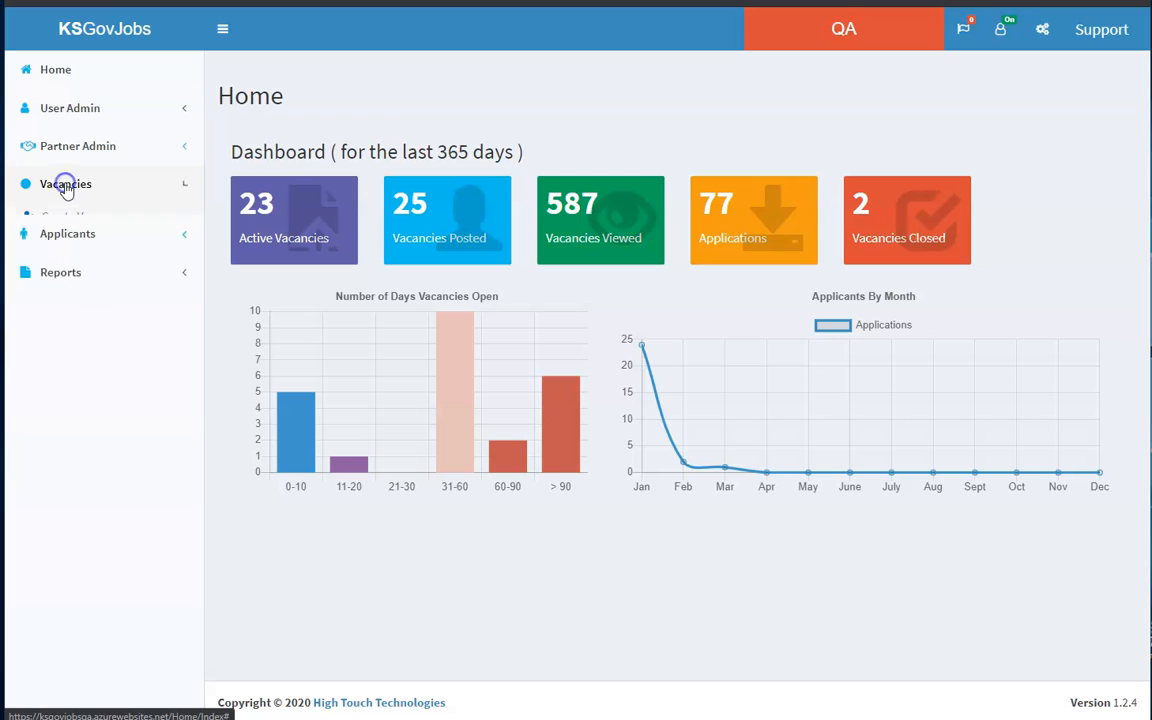
Open the vacancies list, start creating a new vacancy and look over the blank form.
{"action": "left_click", "coordinate": [69, 220]}
{"action": "left_click", "coordinate": [68, 244]}
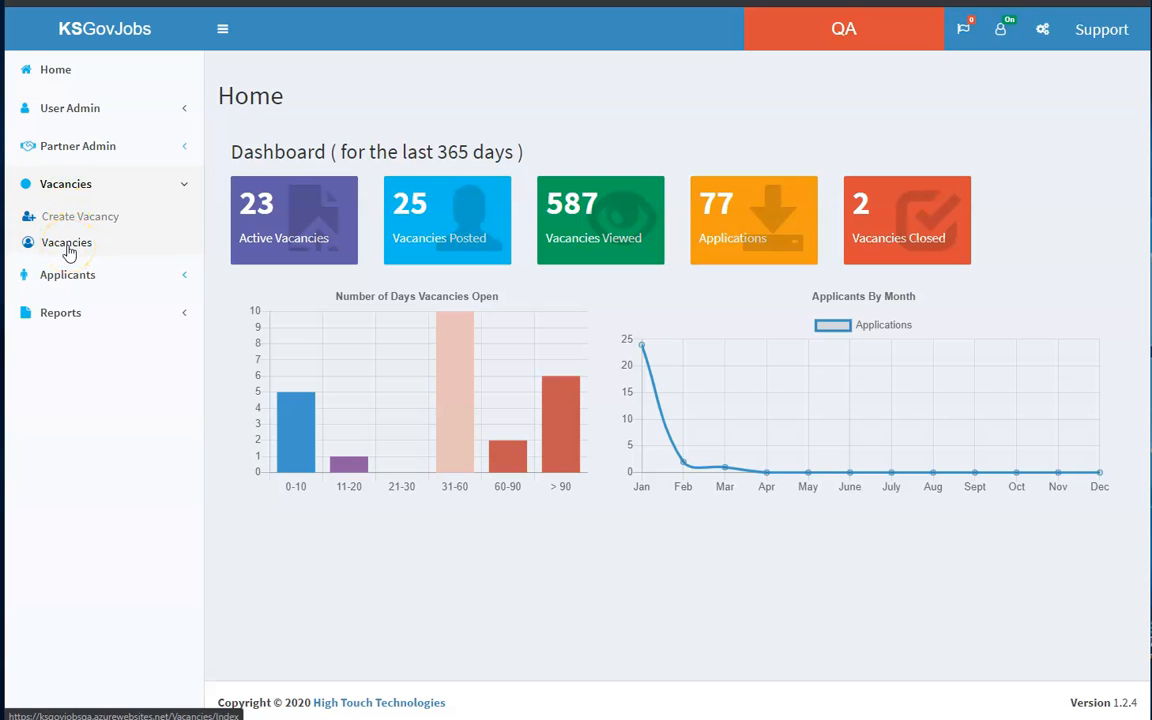
{"action": "left_click", "coordinate": [68, 222]}
{"action": "left_click", "coordinate": [67, 244]}
{"action": "left_click", "coordinate": [208, 118]}
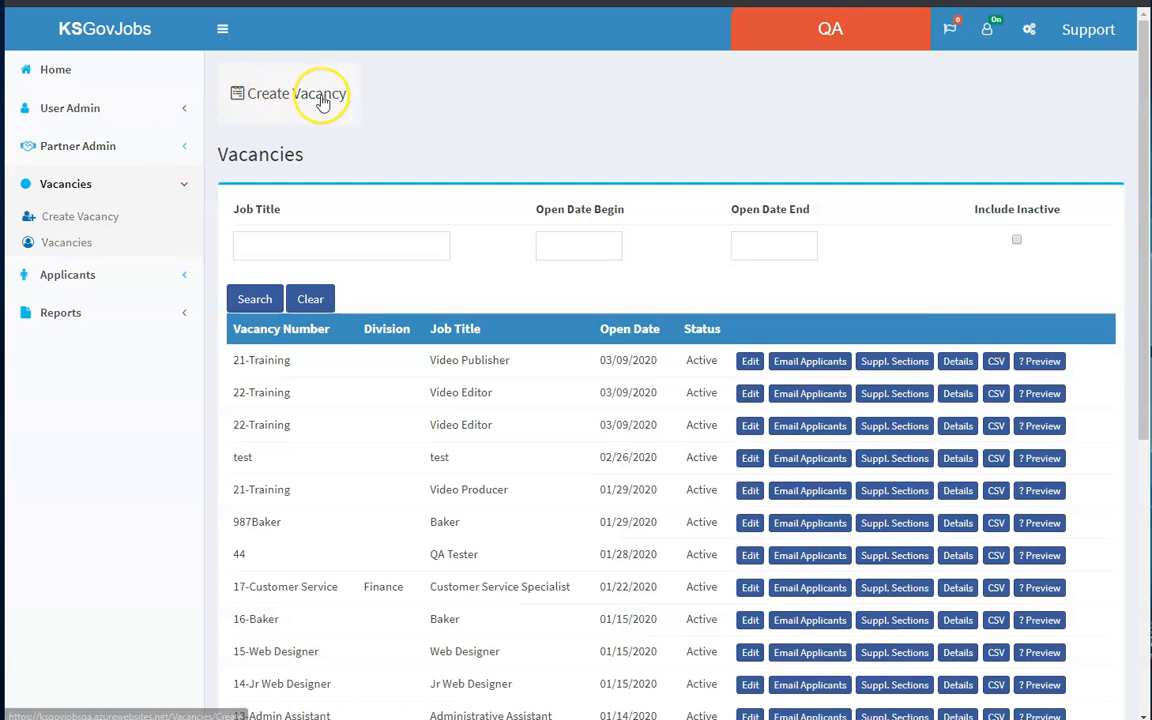
{"action": "left_click", "coordinate": [79, 252]}
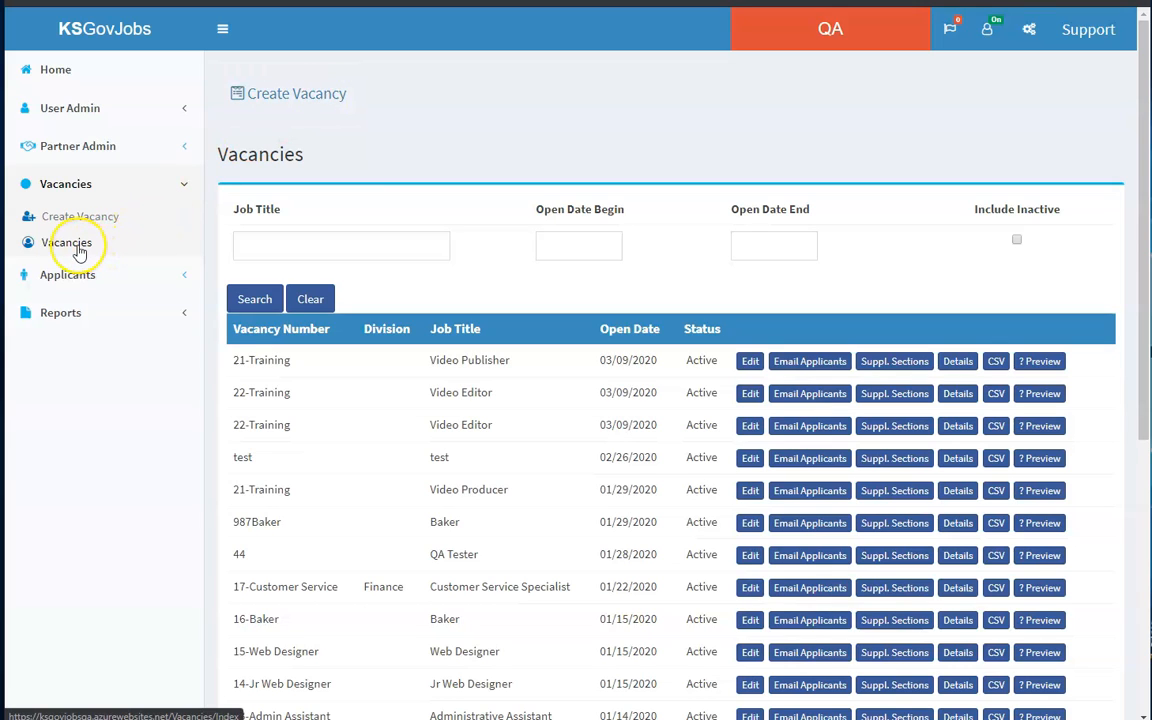
{"action": "left_click", "coordinate": [290, 95]}
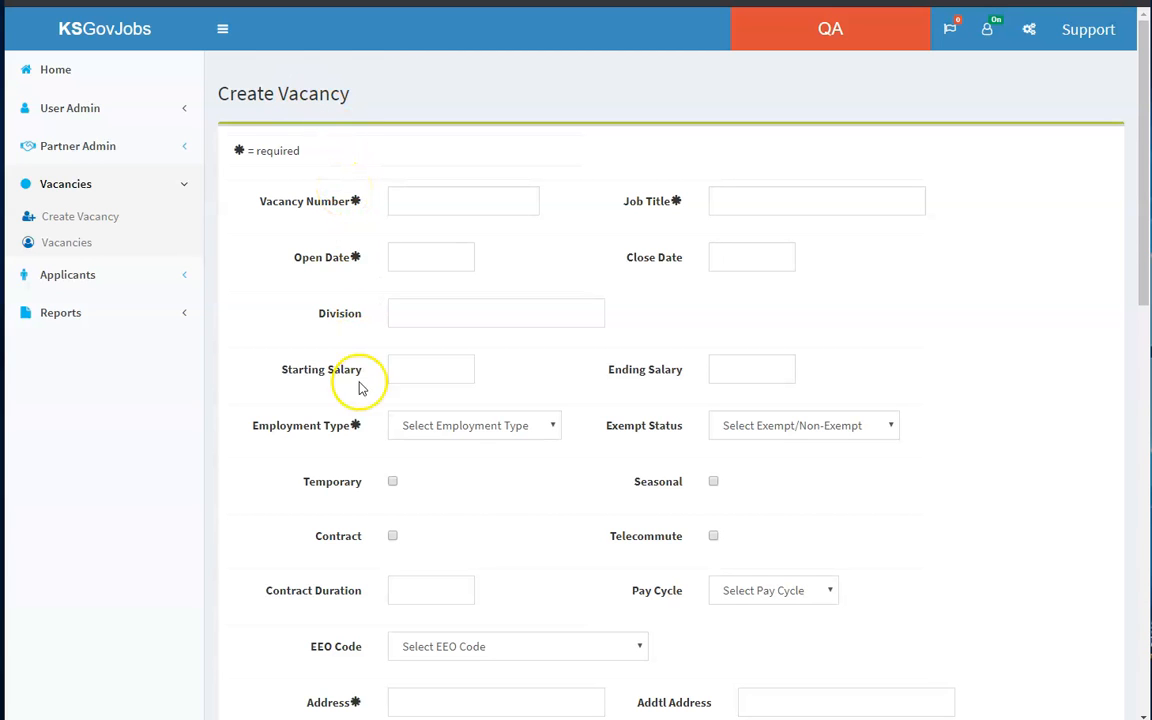
{"action": "scroll", "coordinate": [370, 420], "scroll_direction": "down", "scroll_amount": 10}
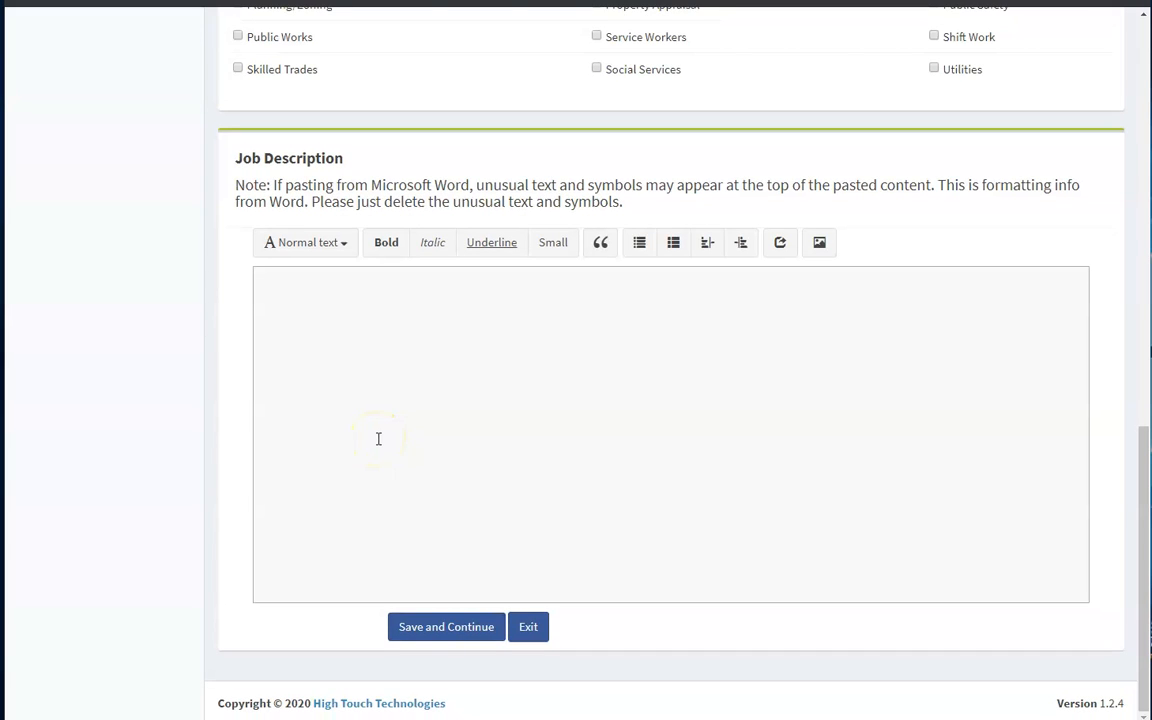
{"action": "scroll", "coordinate": [379, 436], "scroll_direction": "up", "scroll_amount": 10}
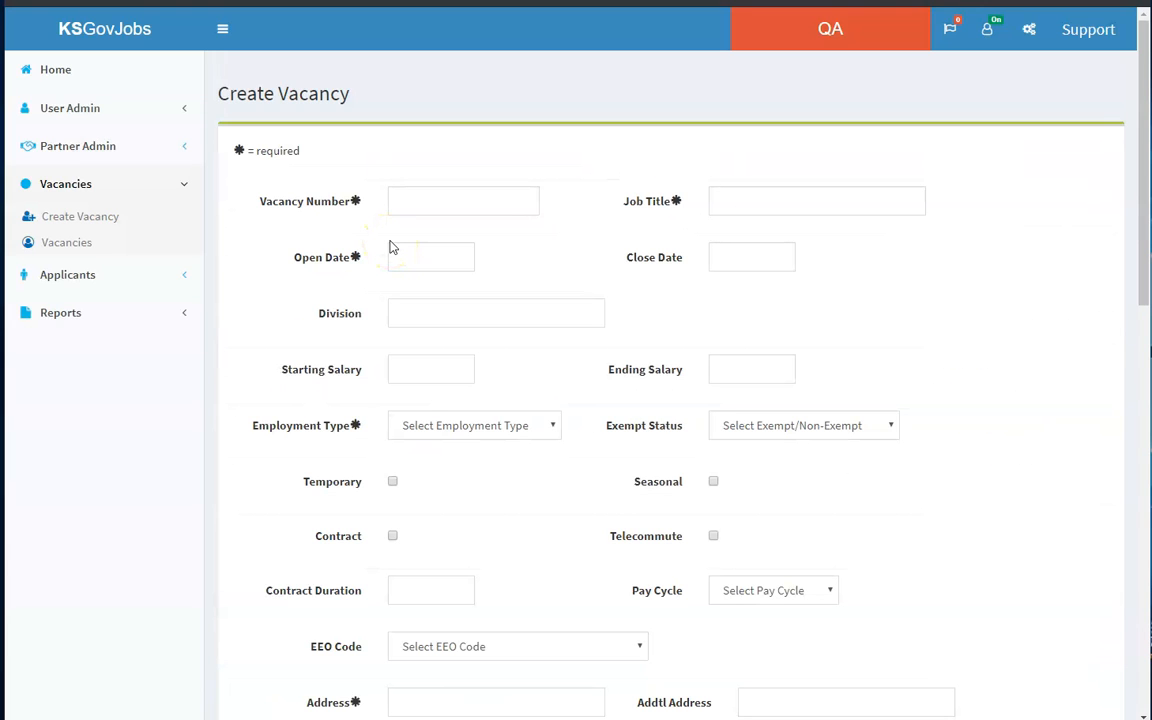
Enter vacancy number 2010-CNA-2, job title Certified Nursing Assistant, open date 03/11/2020 and employment type Full Time.
{"action": "left_click", "coordinate": [434, 196]}
{"action": "left_click", "coordinate": [426, 201]}
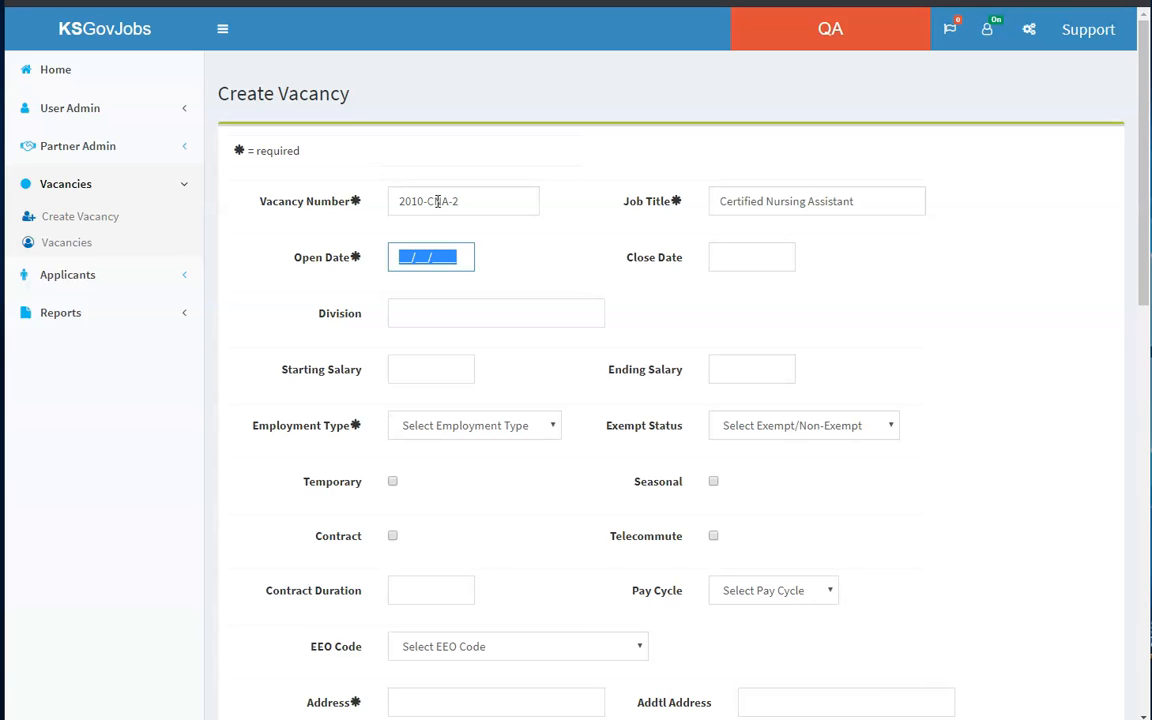
{"action": "type", "text": "03112020"}
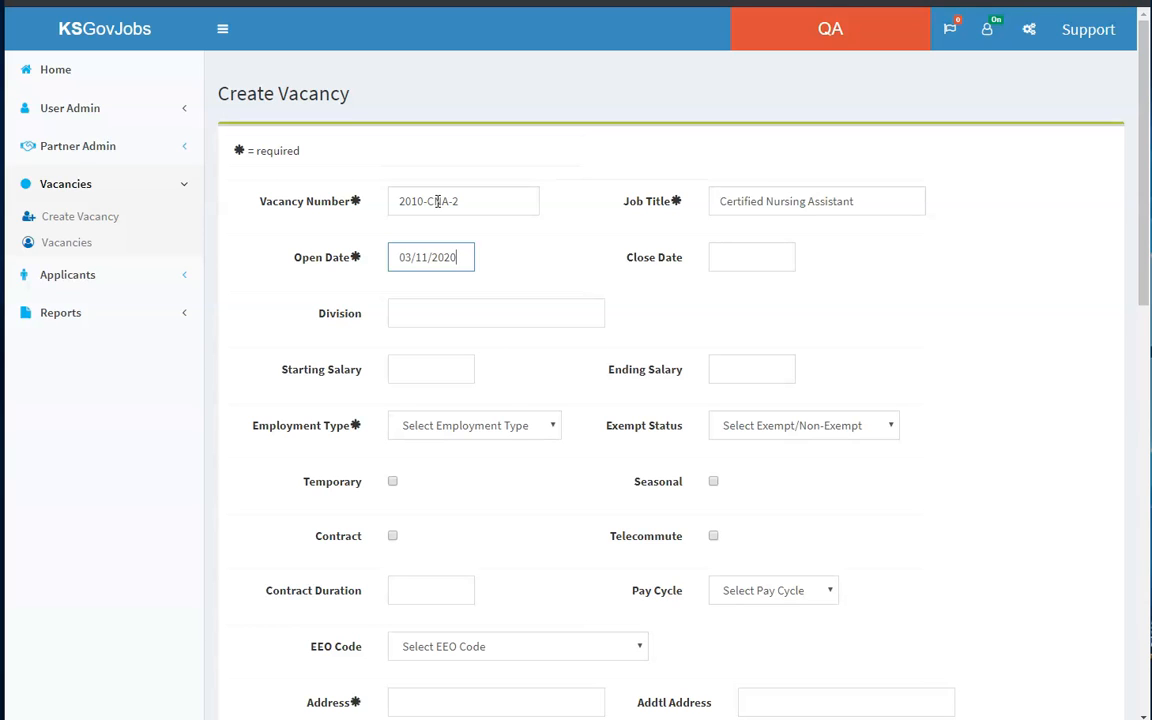
{"action": "left_click", "coordinate": [478, 428]}
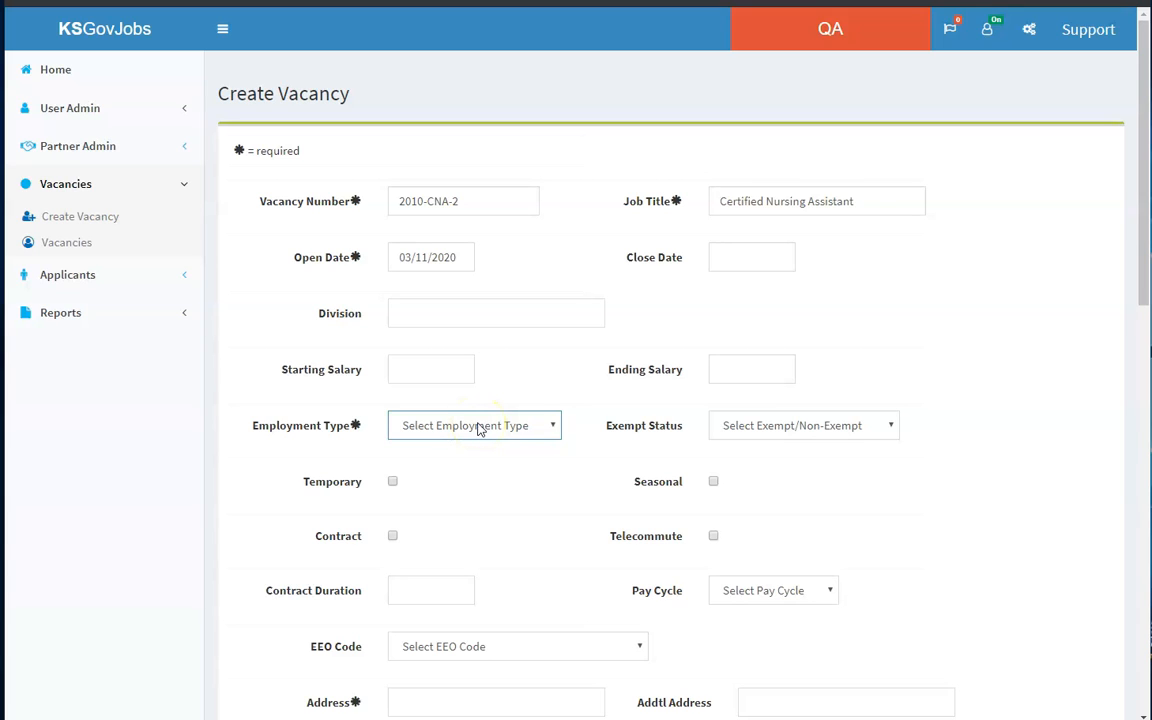
{"action": "left_click", "coordinate": [555, 427]}
{"action": "left_click", "coordinate": [512, 464]}
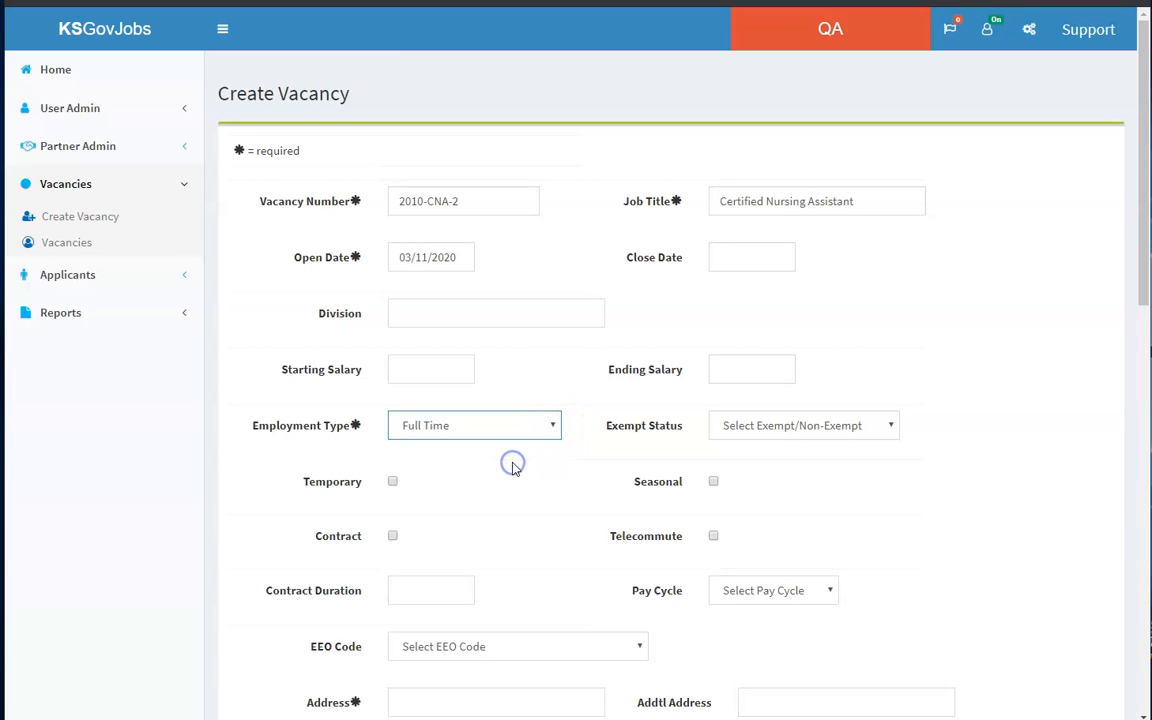
Fill in the vacancy's address fields from the first saved address suggestion and set its status to Active.
{"action": "scroll", "coordinate": [514, 468], "scroll_direction": "down", "scroll_amount": 1}
{"action": "scroll", "coordinate": [512, 468], "scroll_direction": "down", "scroll_amount": 3}
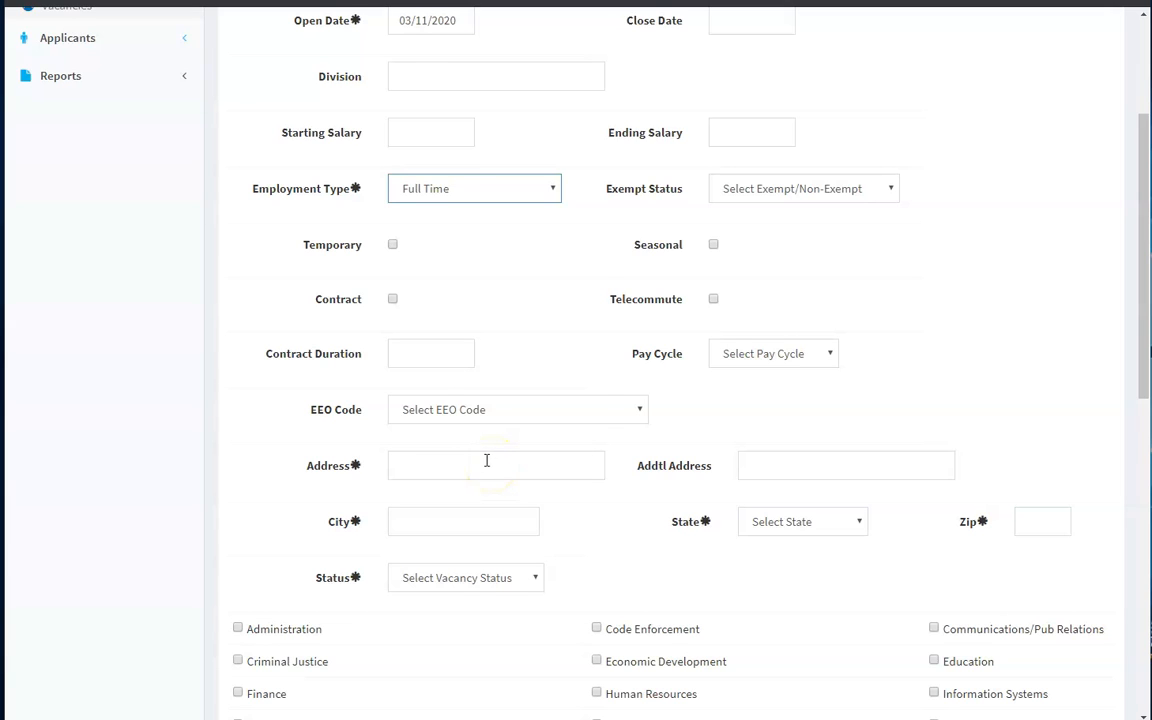
{"action": "left_click", "coordinate": [487, 464]}
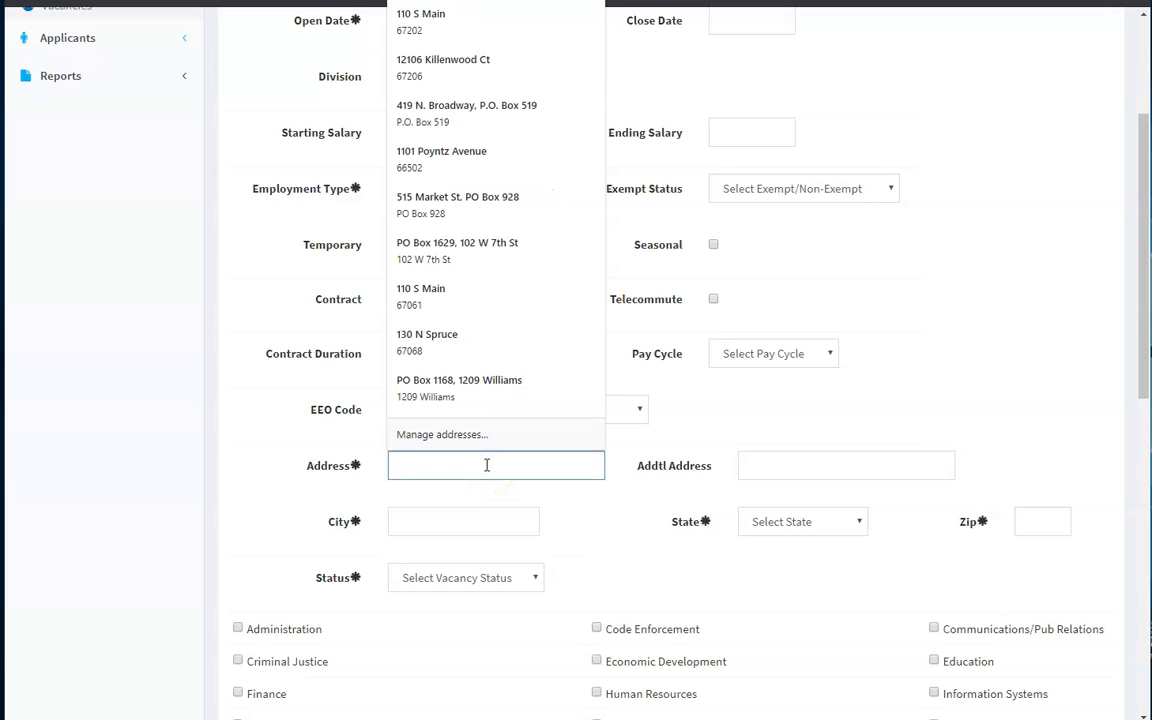
{"action": "left_click", "coordinate": [421, 21]}
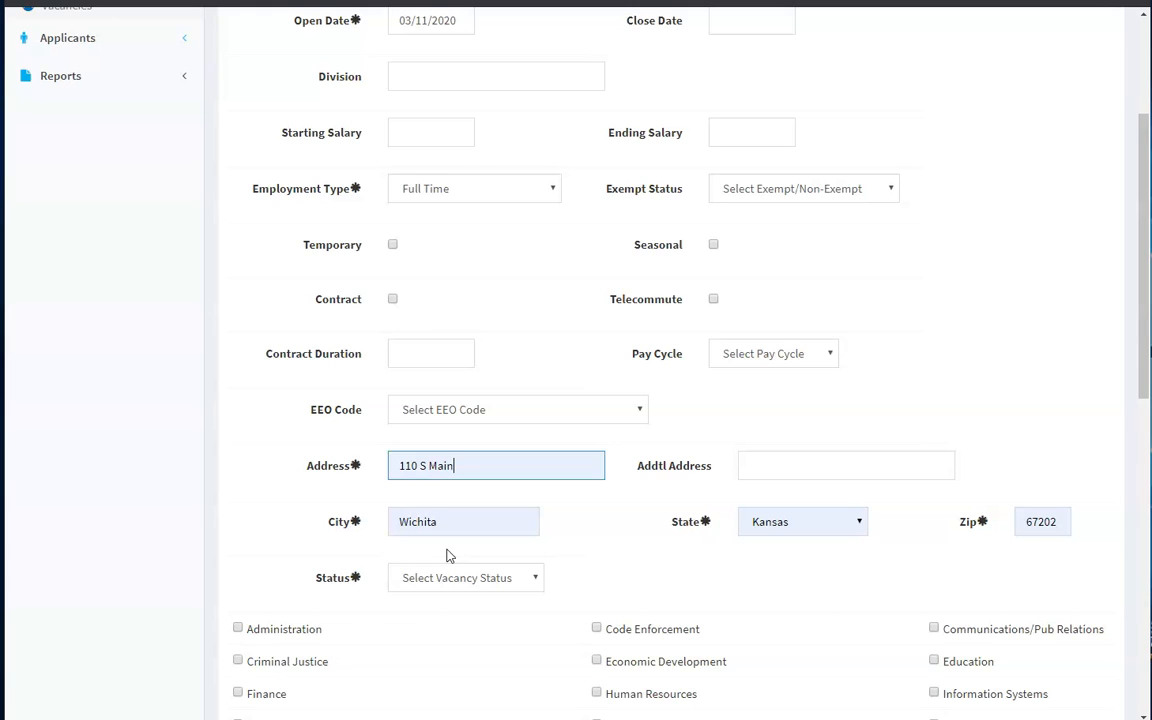
{"action": "left_click", "coordinate": [535, 587]}
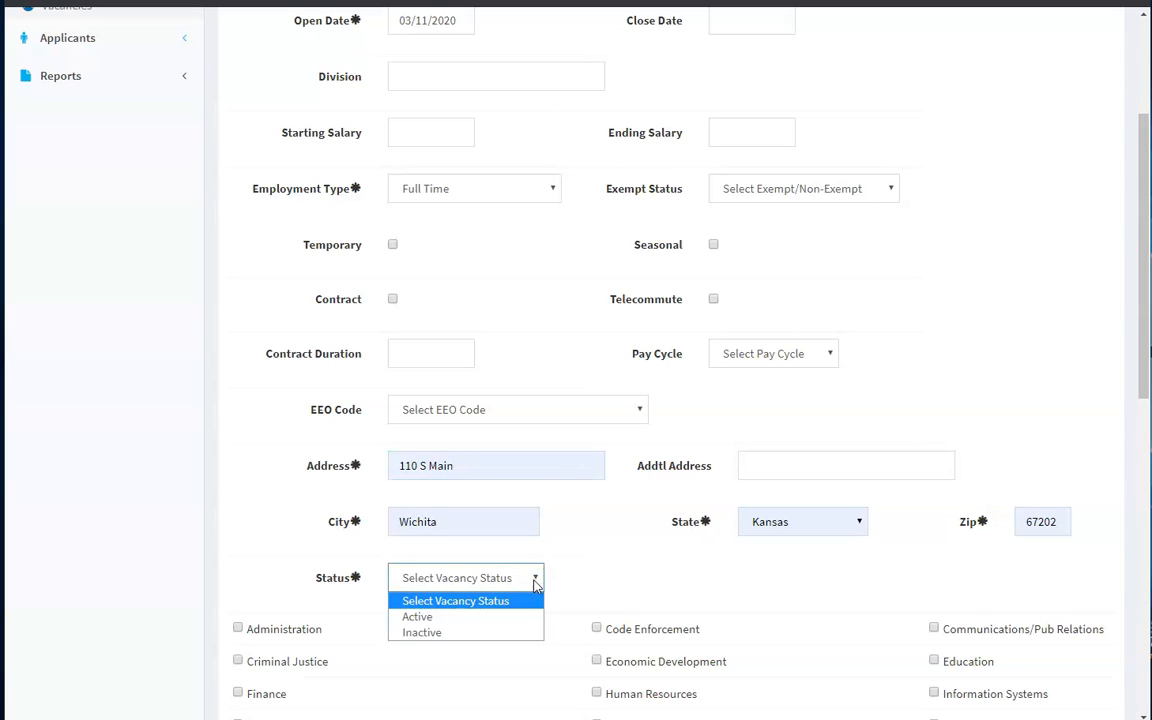
{"action": "left_click", "coordinate": [524, 616]}
Paste the copied Word text into the vacancy's job description.
{"action": "scroll", "coordinate": [470, 577], "scroll_direction": "down", "scroll_amount": 4}
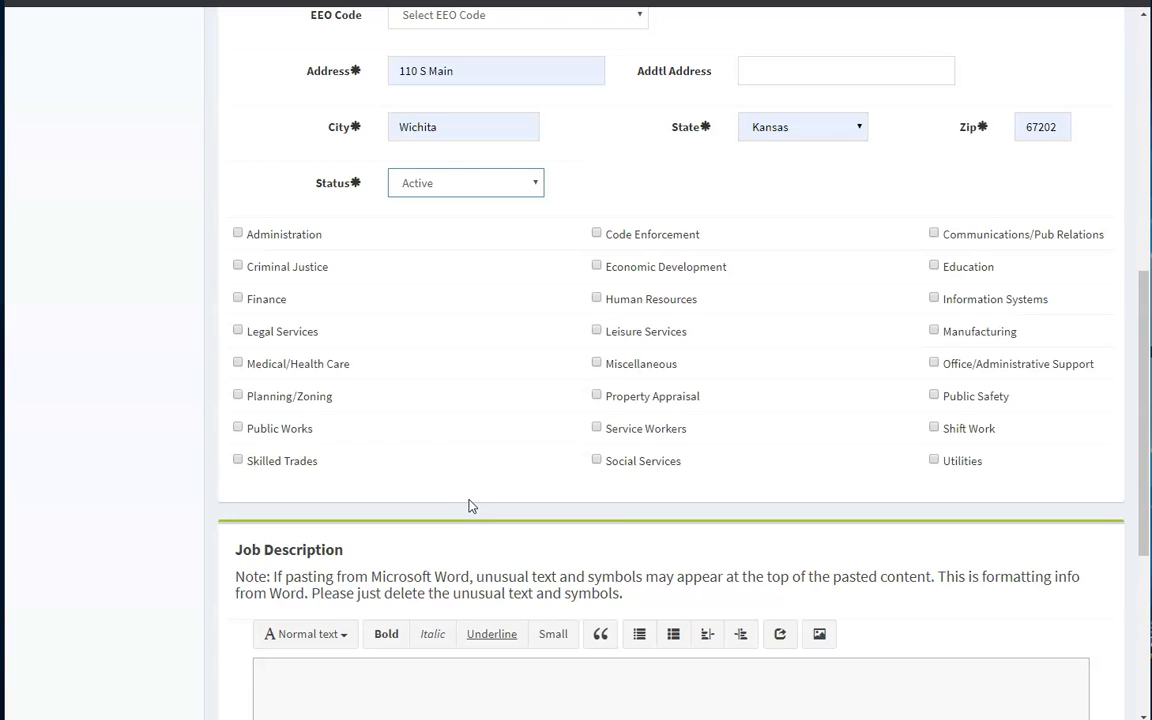
{"action": "scroll", "coordinate": [381, 355], "scroll_direction": "down", "scroll_amount": 4}
{"action": "left_click", "coordinate": [381, 355]}
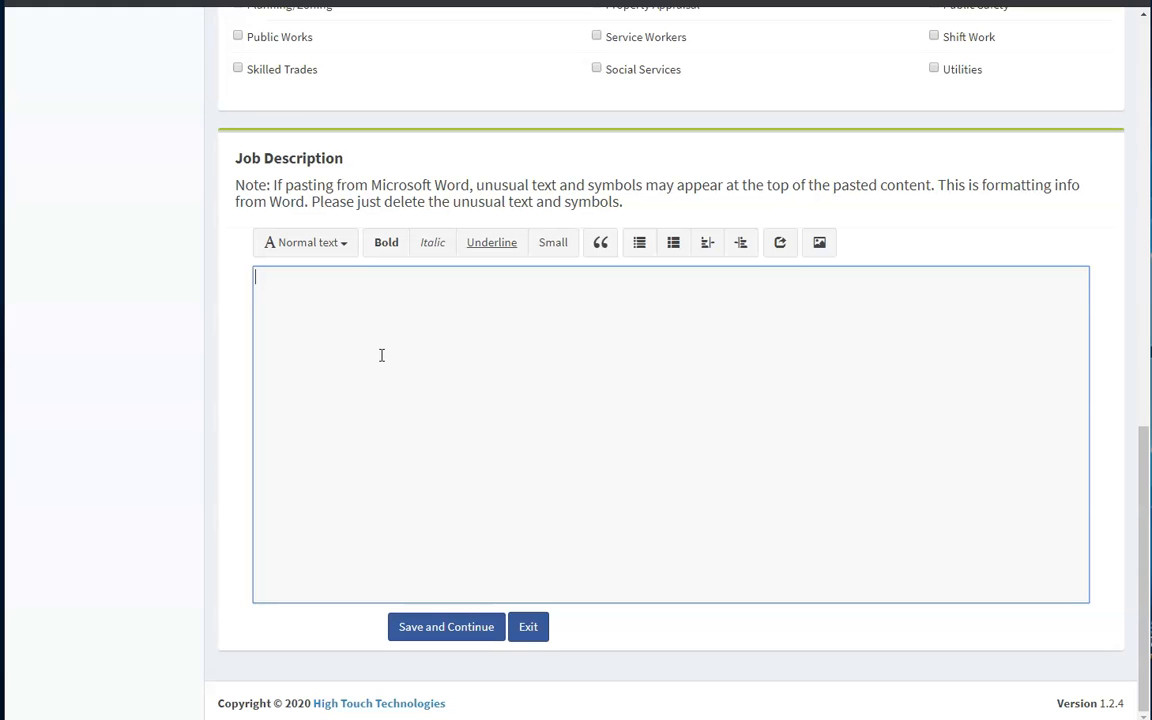
{"action": "key", "text": "ctrl+v"}
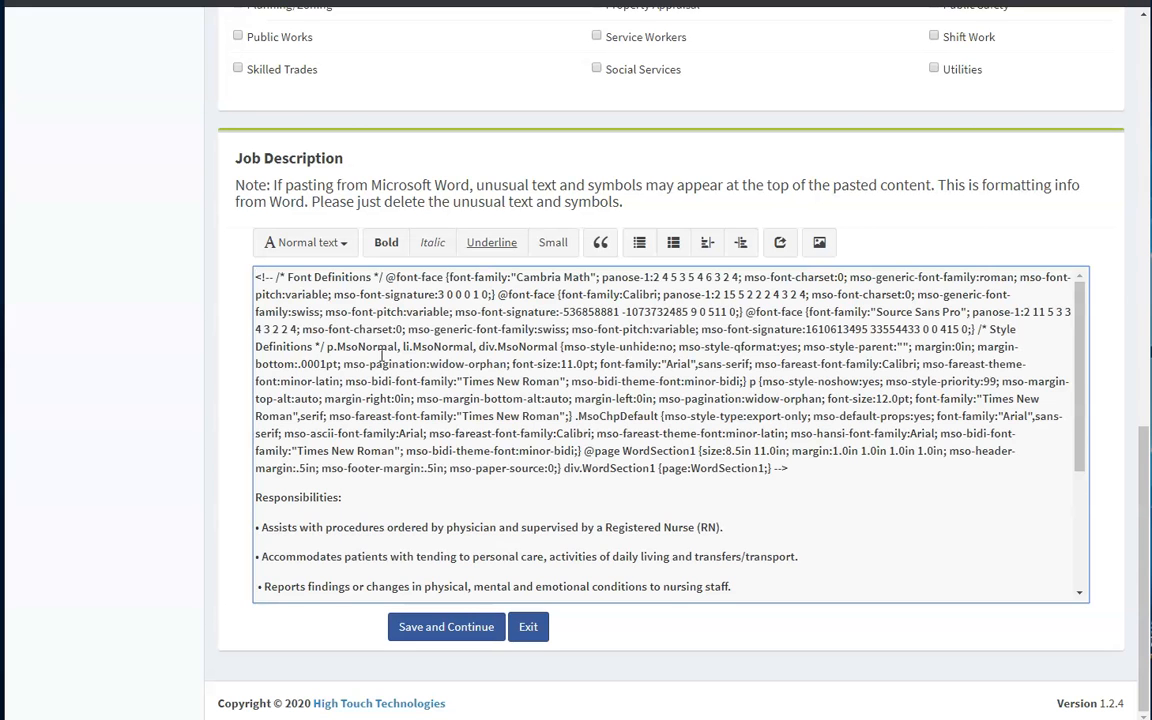
Delete the Word formatting code above "Responsibilities:" in the job description and save the vacancy to continue.
{"action": "left_click_drag", "start_coordinate": [805, 470], "coordinate": [256, 276]}
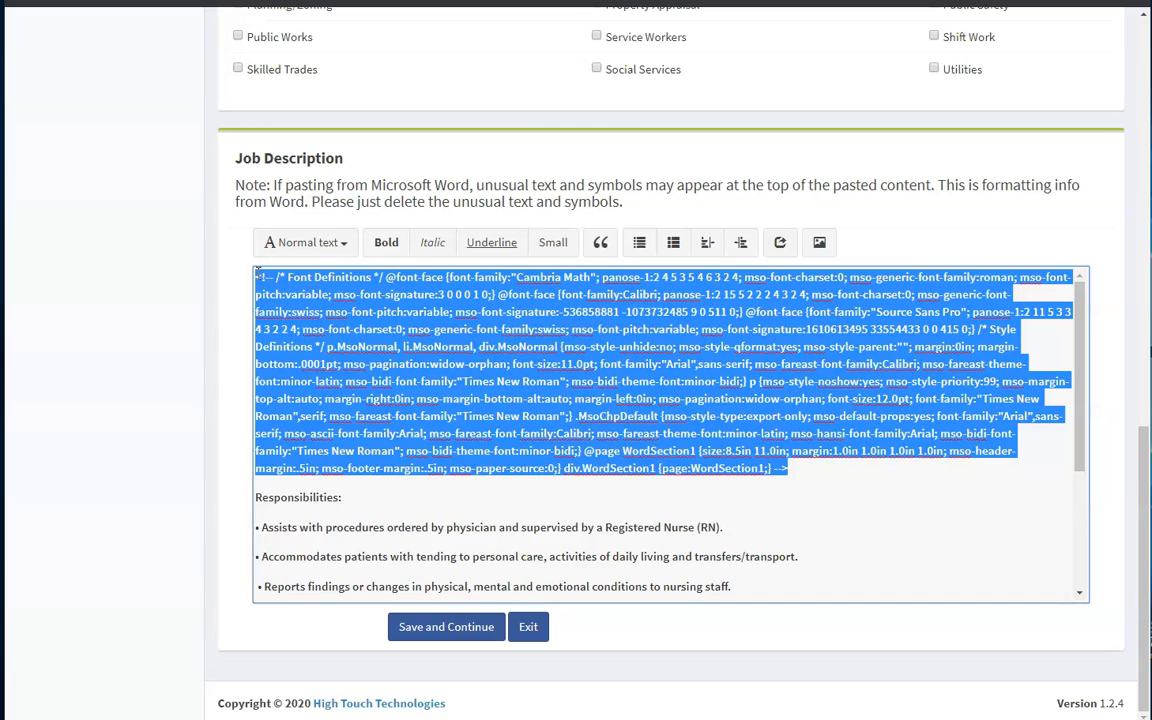
{"action": "key", "text": "Delete"}
{"action": "key", "text": "Delete"}
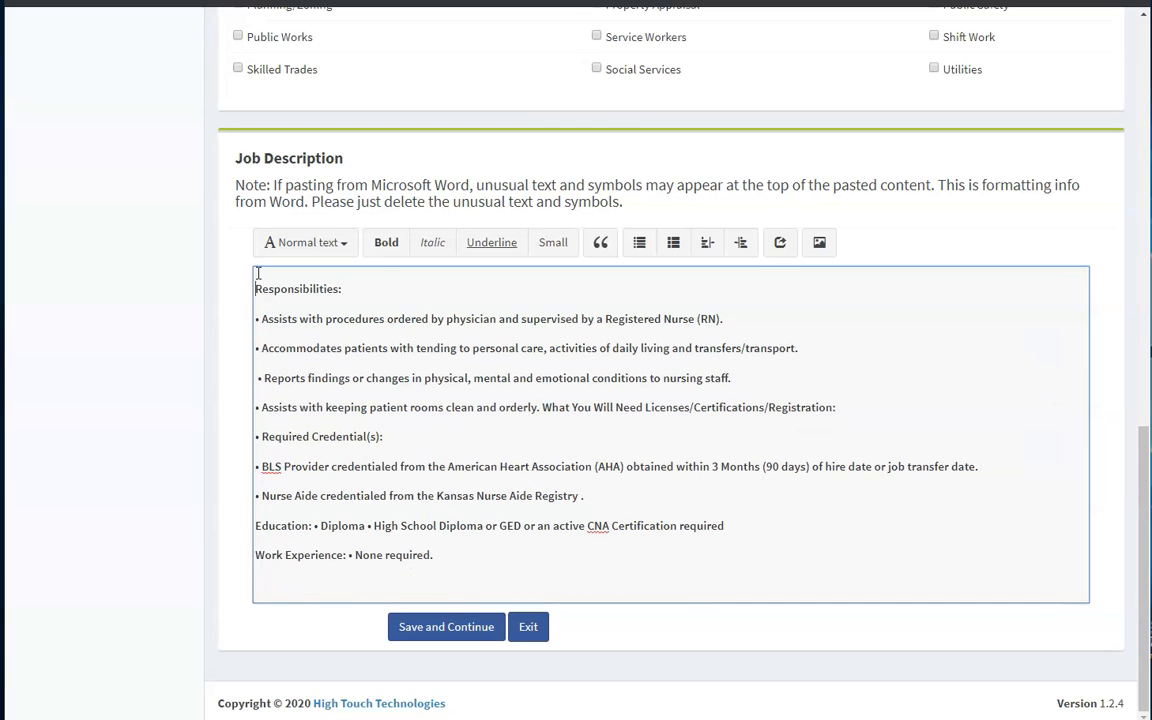
{"action": "left_click", "coordinate": [440, 626]}
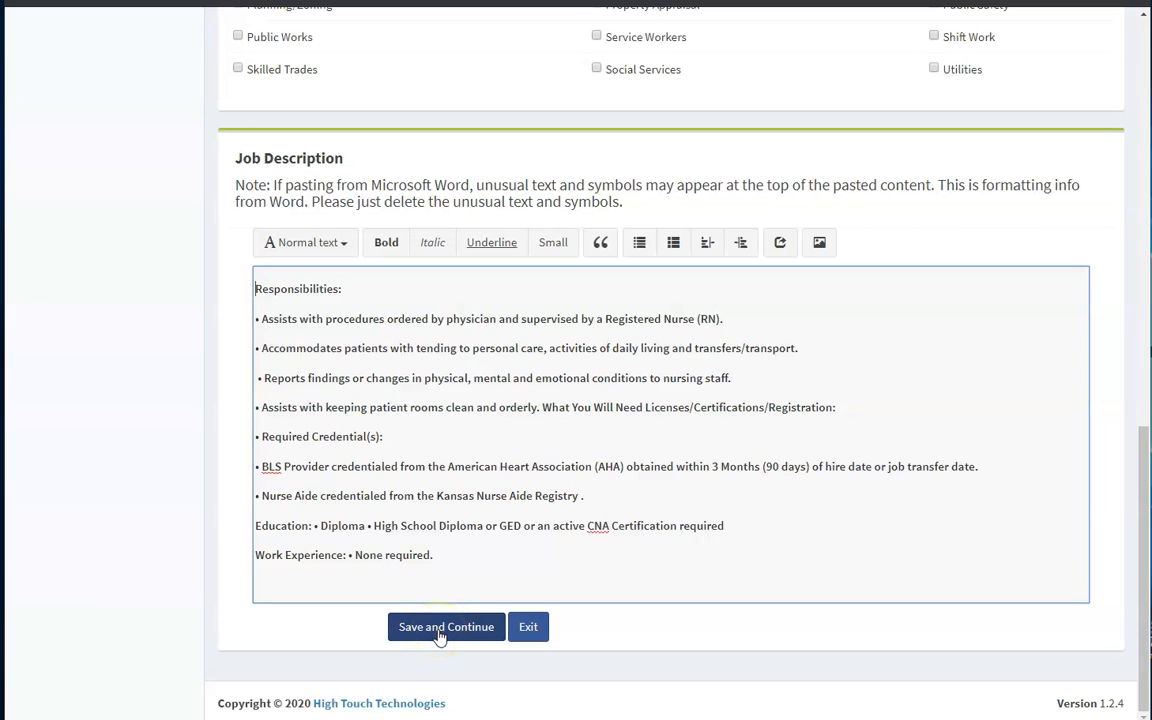
{"action": "left_click", "coordinate": [440, 630]}
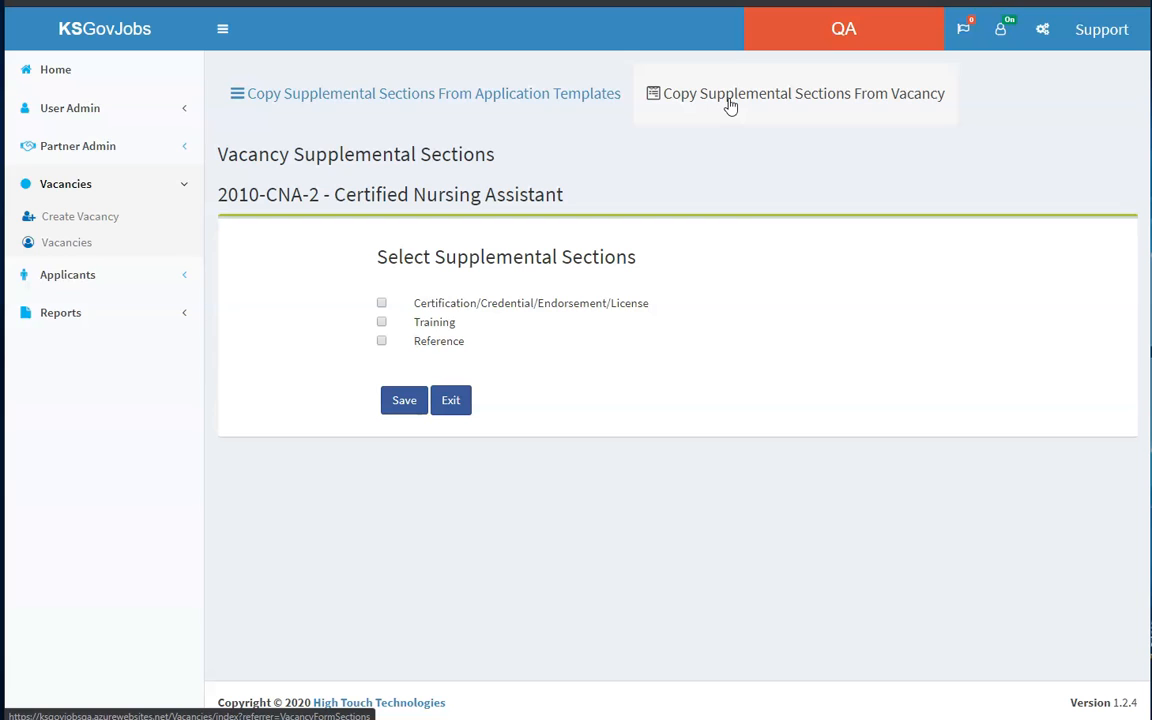
Copy supplemental sections from an application template into vacancy 2010-CNA-2 and save the selection.
{"action": "left_click", "coordinate": [474, 99]}
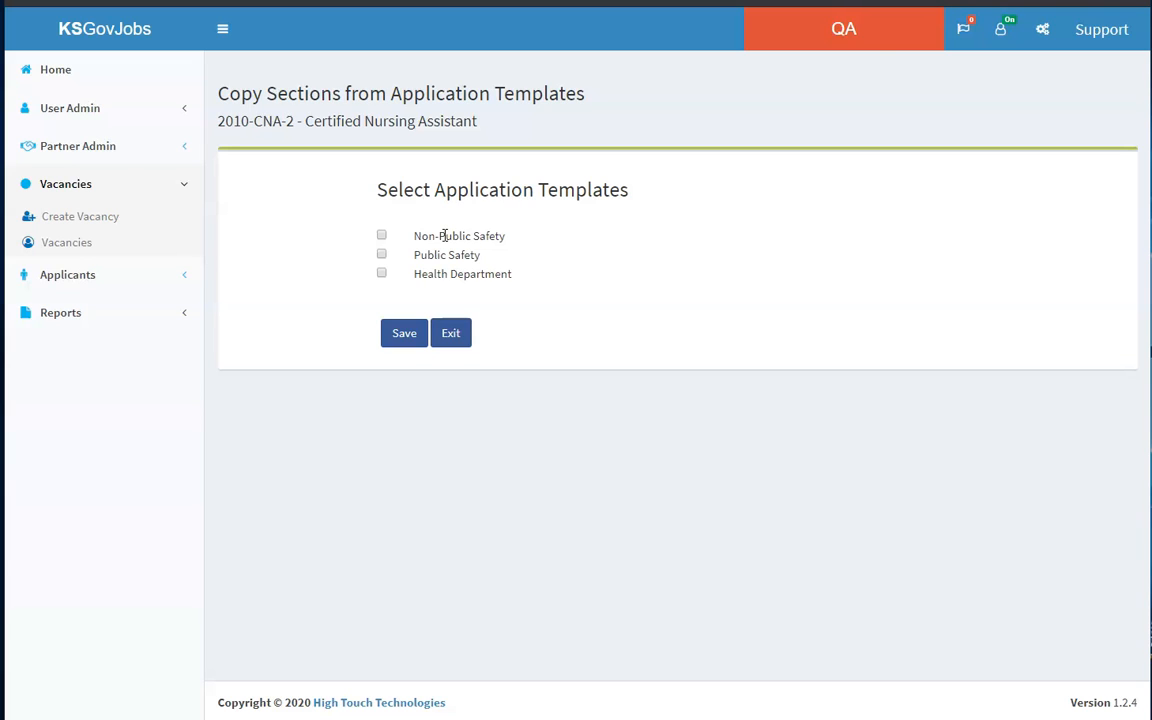
{"action": "left_click", "coordinate": [434, 333]}
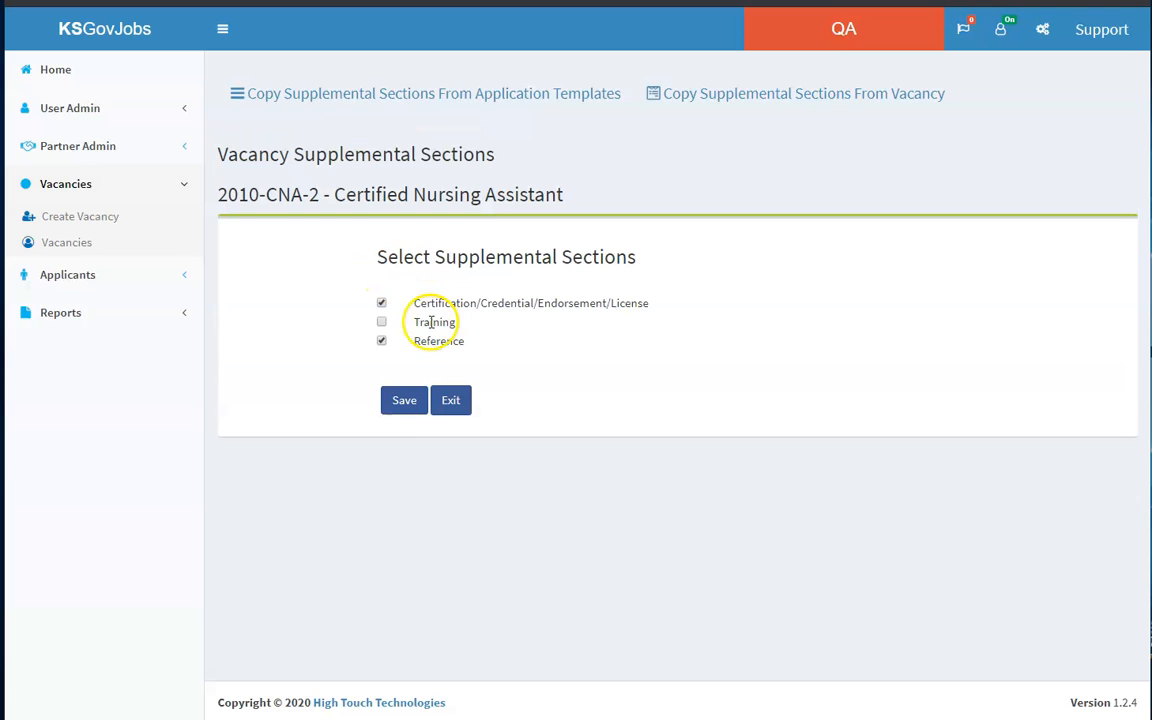
{"action": "left_click", "coordinate": [404, 409]}
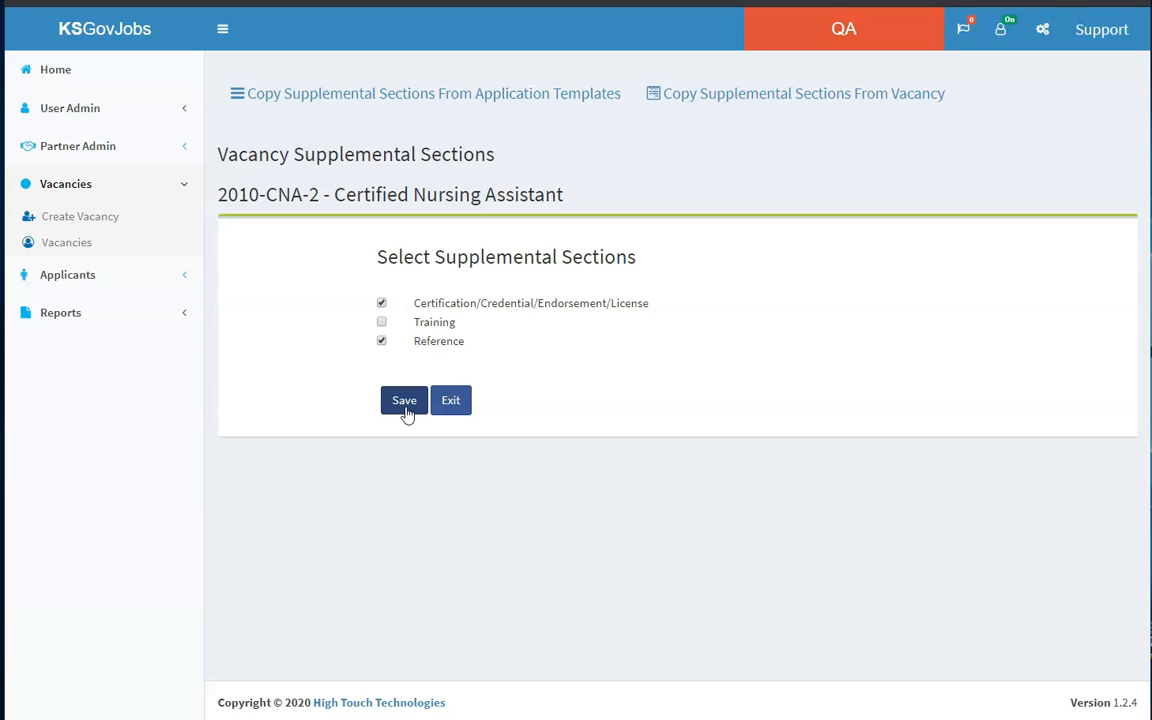
{"action": "left_click", "coordinate": [405, 410]}
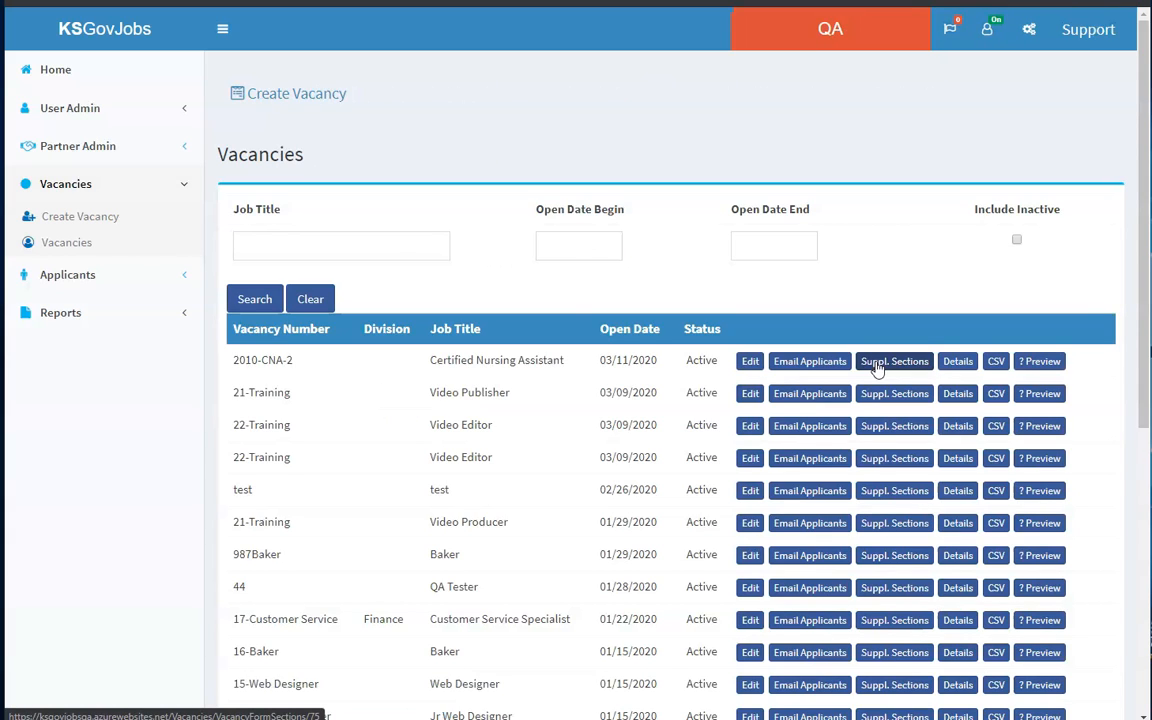
Clear the Certification/Credential/Endorsement/License and Reference supplemental sections of vacancy 2010-CNA-2 and save.
{"action": "left_click", "coordinate": [876, 364]}
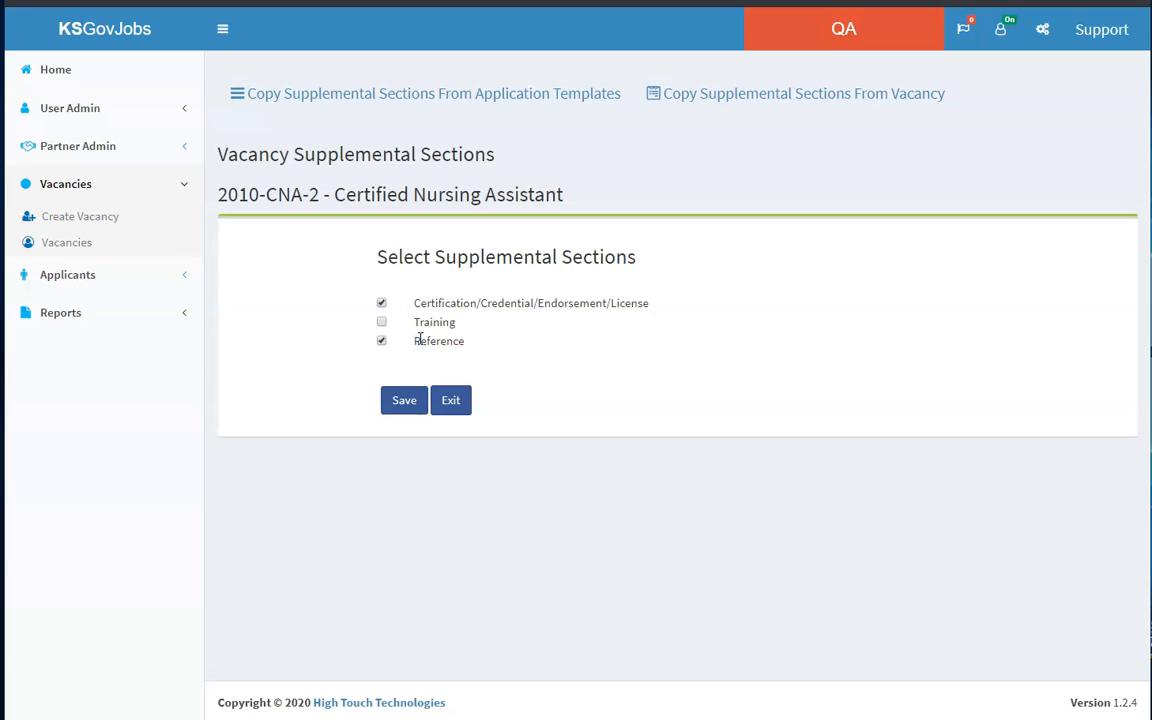
{"action": "left_click", "coordinate": [381, 303]}
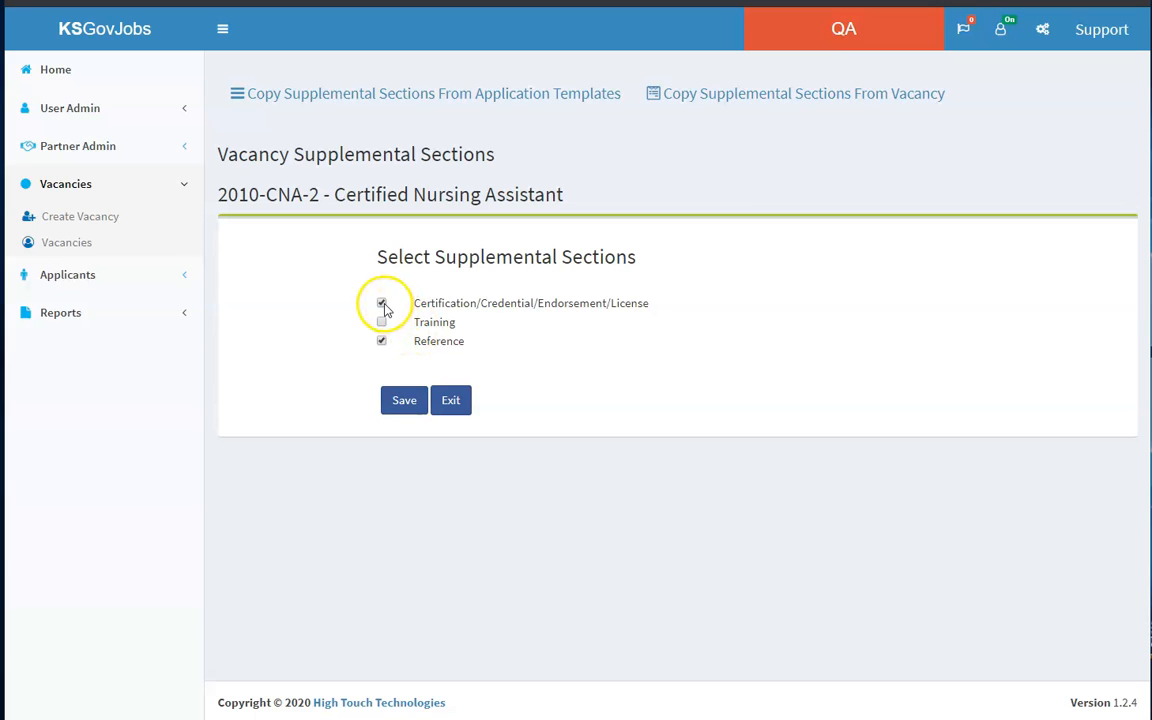
{"action": "left_click", "coordinate": [382, 342]}
{"action": "left_click", "coordinate": [404, 399]}
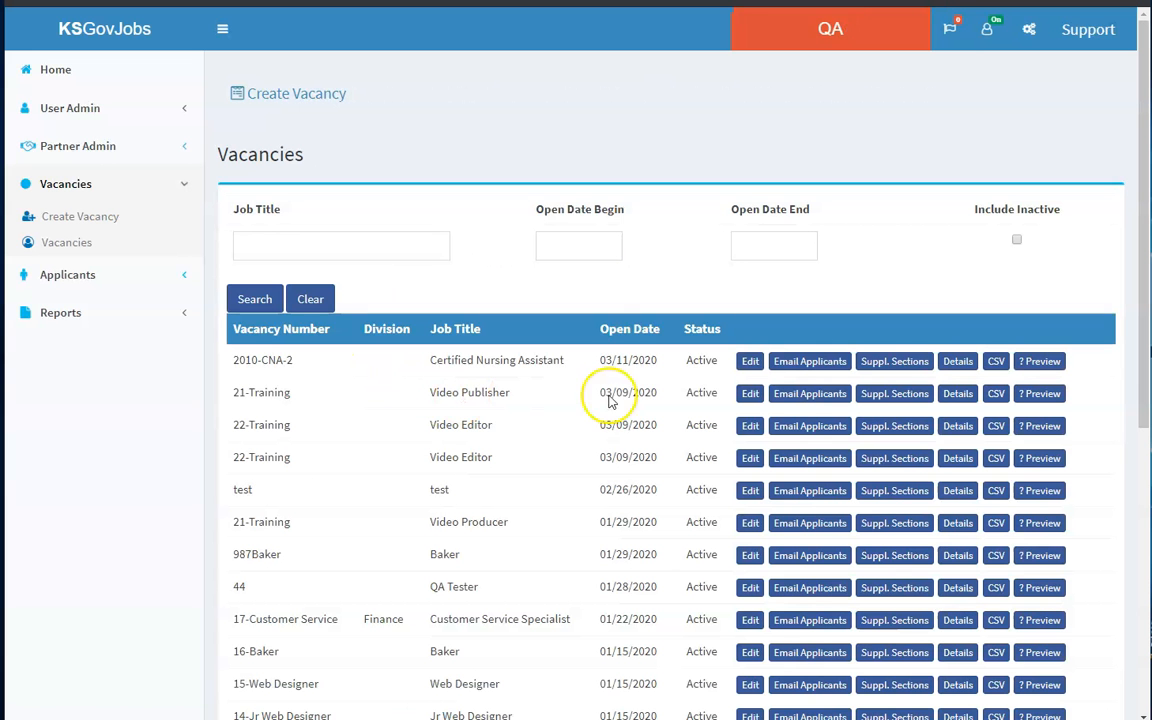
Search vacancies, including inactive ones, for "nurs" and copy the Health division's 2020-CNA supplemental sections into 2010-CNA-2, saving them.
{"action": "left_click", "coordinate": [882, 363]}
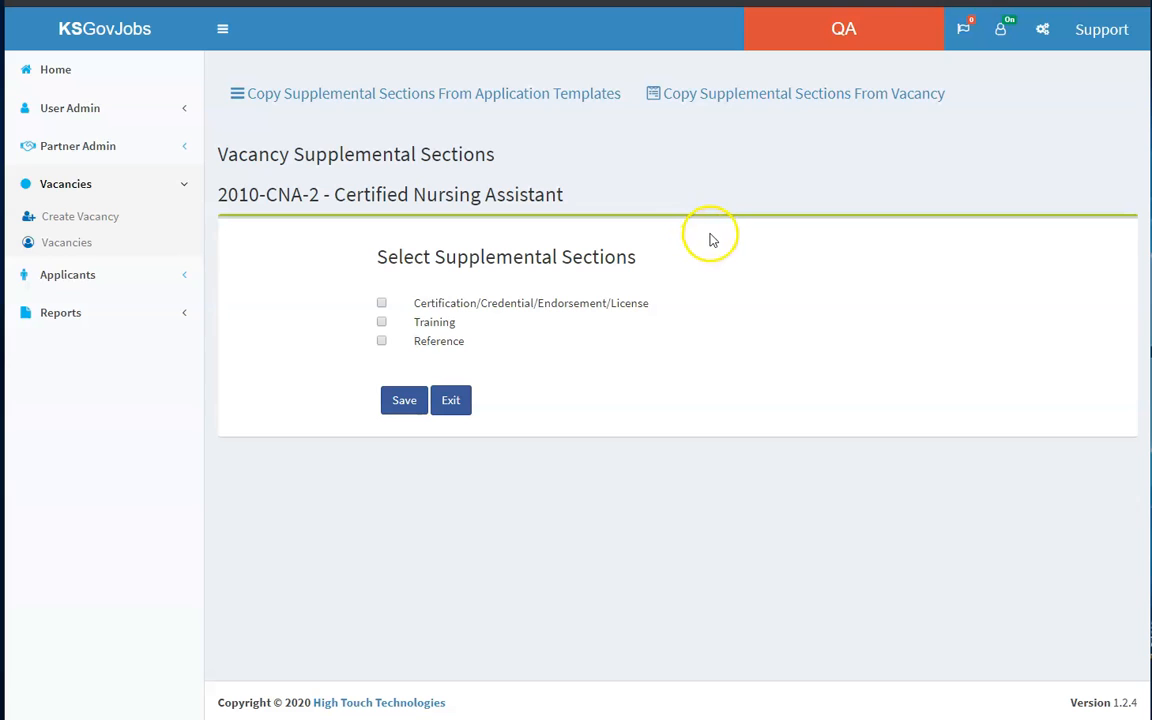
{"action": "left_click", "coordinate": [859, 104]}
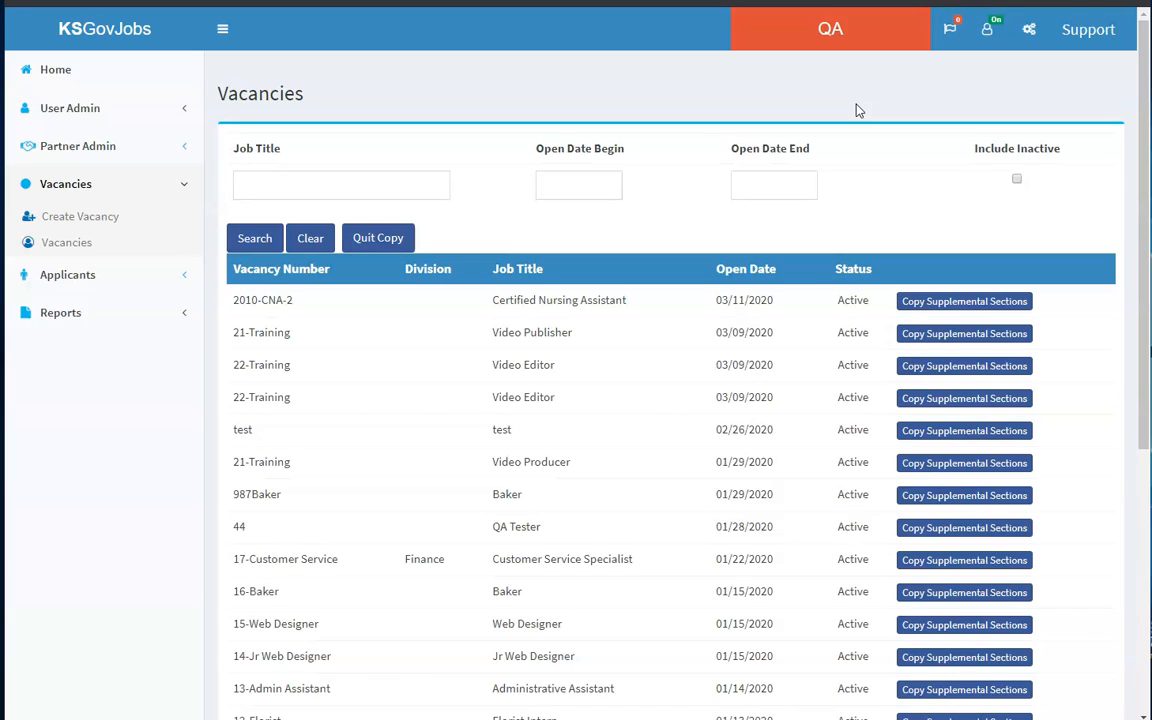
{"action": "left_click", "coordinate": [424, 175]}
{"action": "type", "text": "nurs"}
{"action": "left_click", "coordinate": [735, 188]}
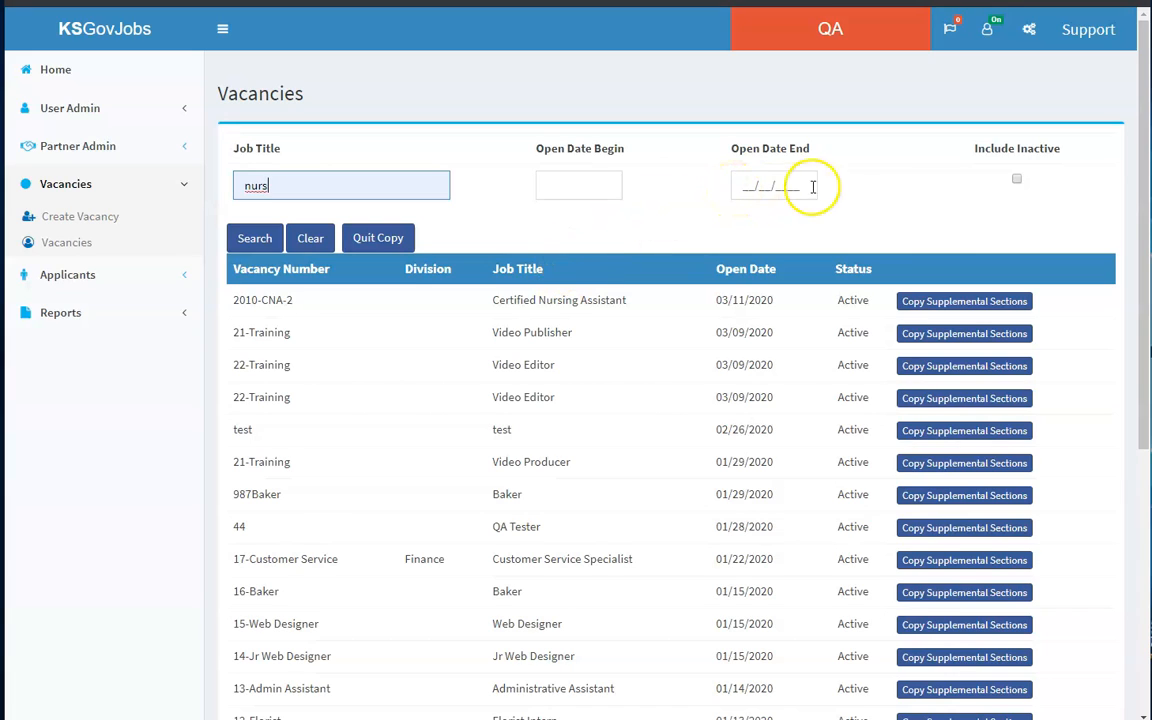
{"action": "left_click", "coordinate": [1018, 181]}
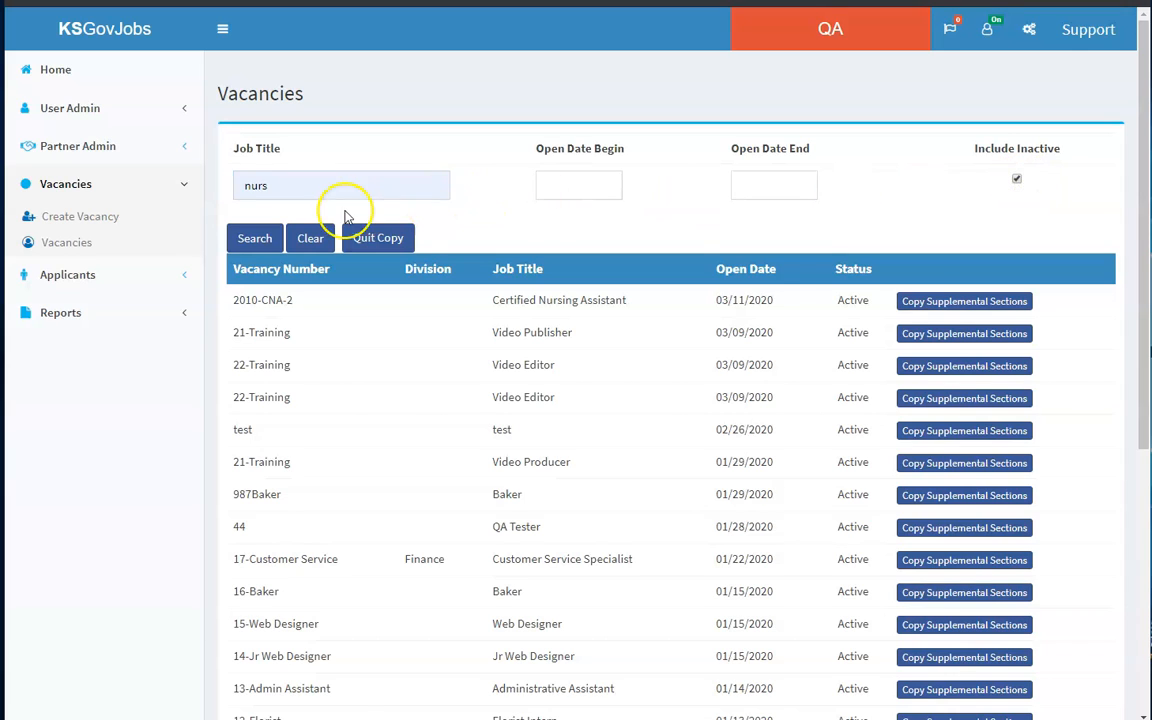
{"action": "left_click", "coordinate": [254, 238]}
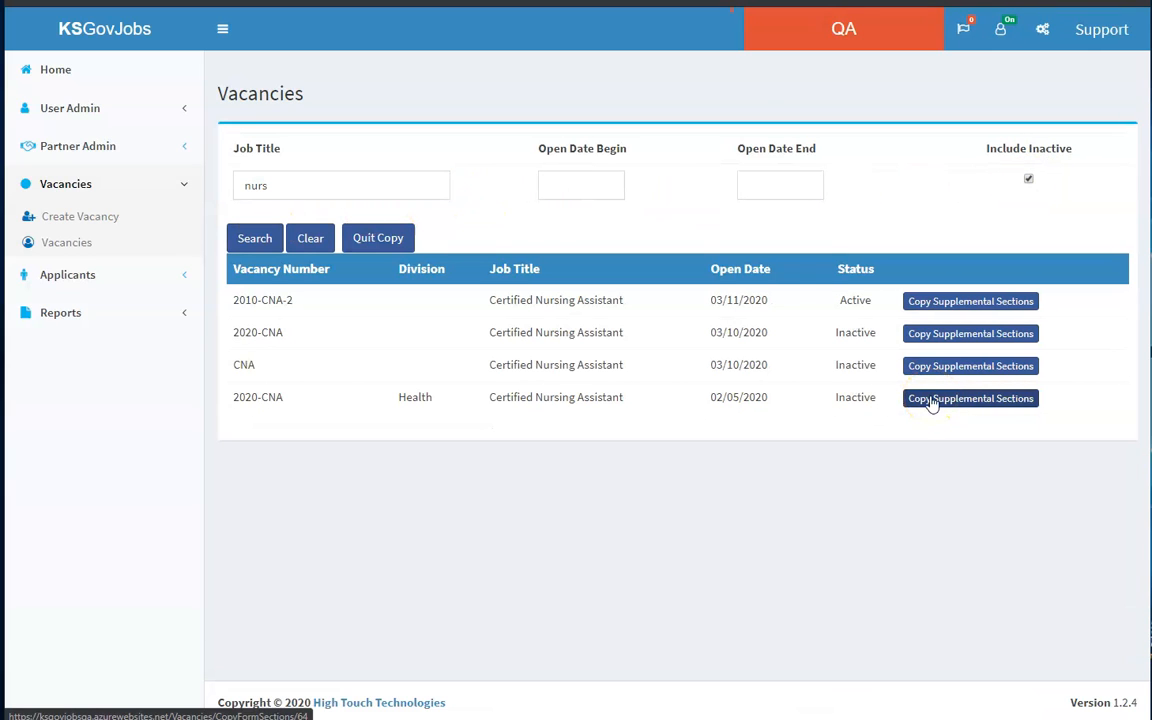
{"action": "left_click", "coordinate": [931, 400]}
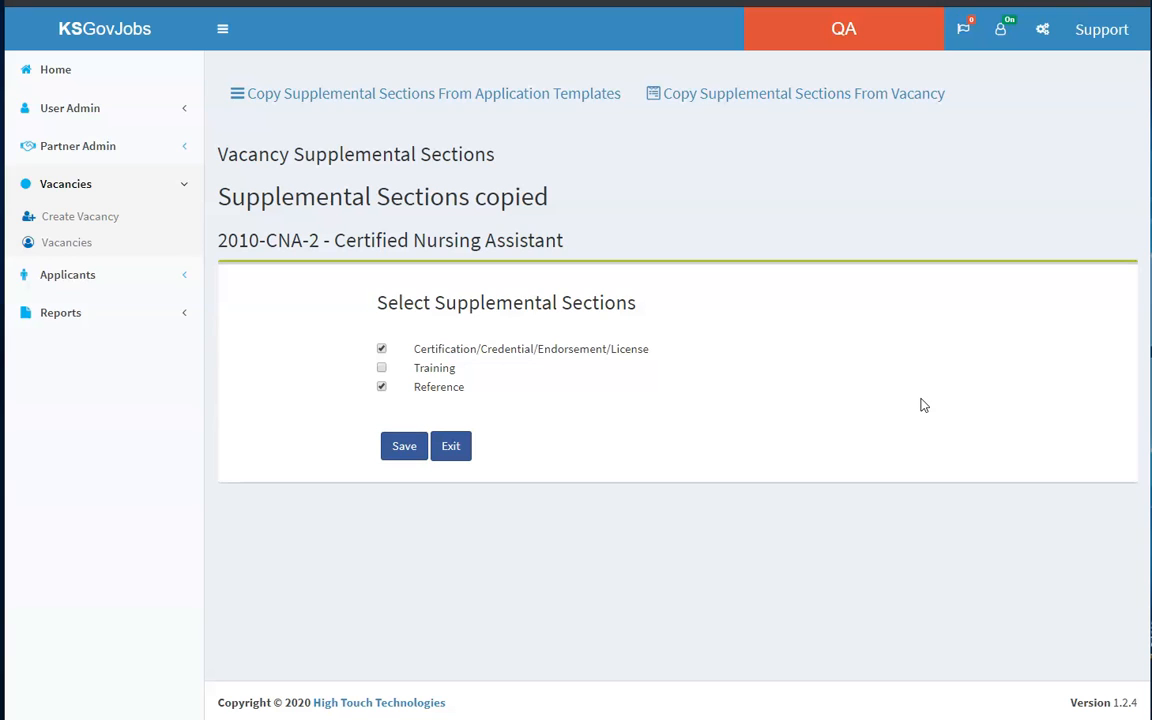
{"action": "left_click", "coordinate": [404, 447]}
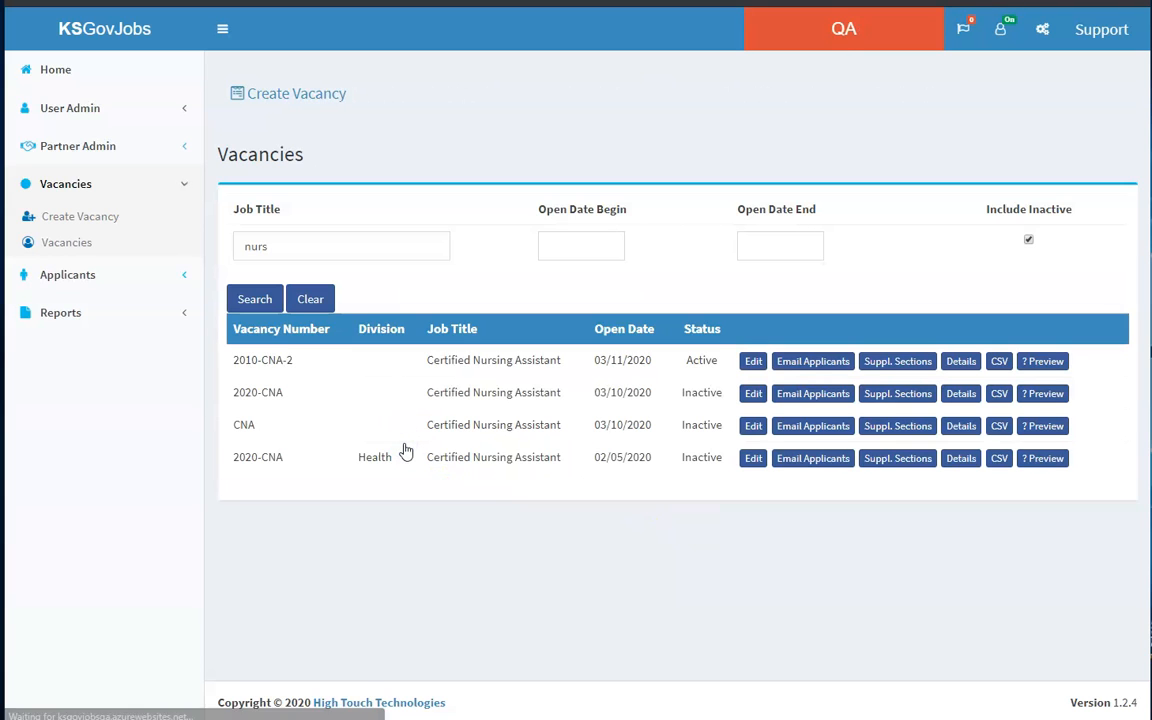
Check the saved supplemental sections of vacancy 2010-CNA-2, and clear the vacancy search filters.
{"action": "left_click", "coordinate": [900, 361]}
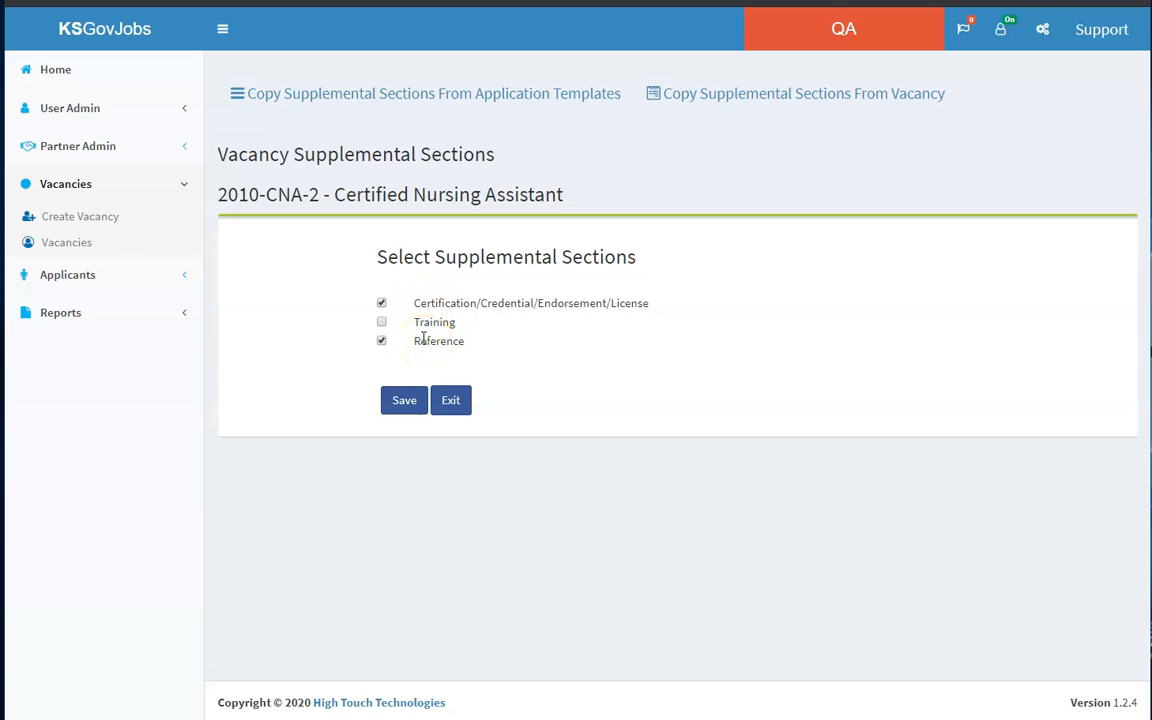
{"action": "left_click", "coordinate": [449, 399]}
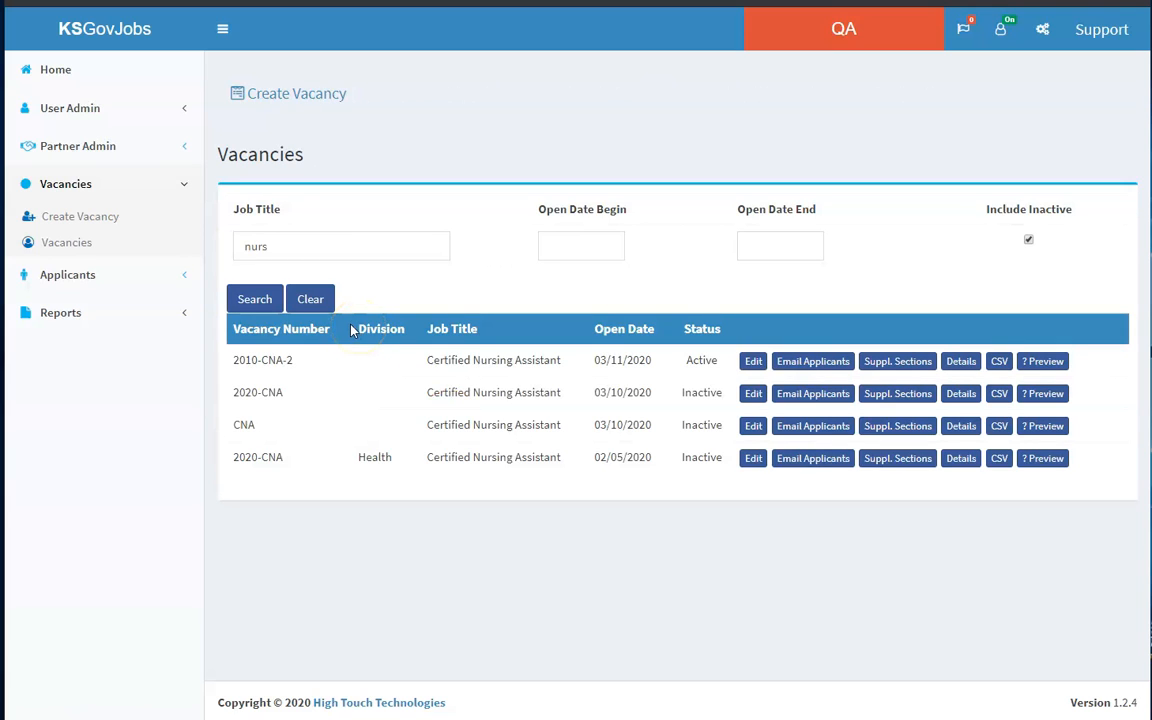
{"action": "left_click", "coordinate": [255, 303]}
{"action": "left_click", "coordinate": [317, 305]}
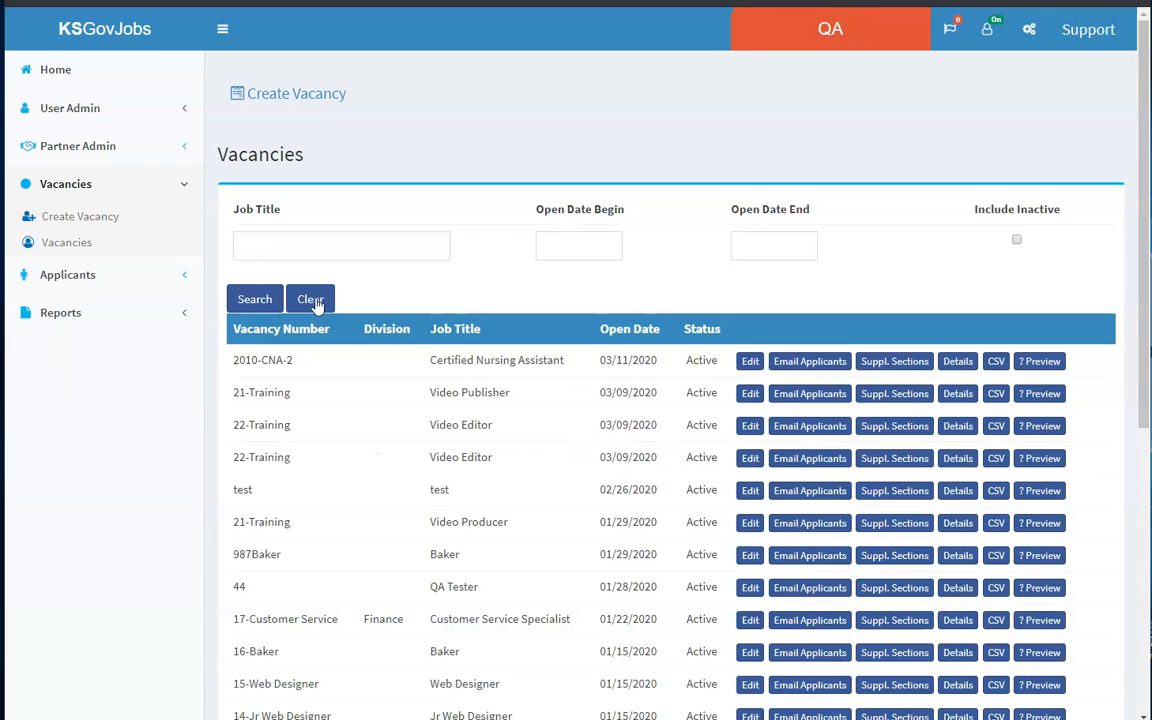
{"action": "left_click", "coordinate": [489, 240]}
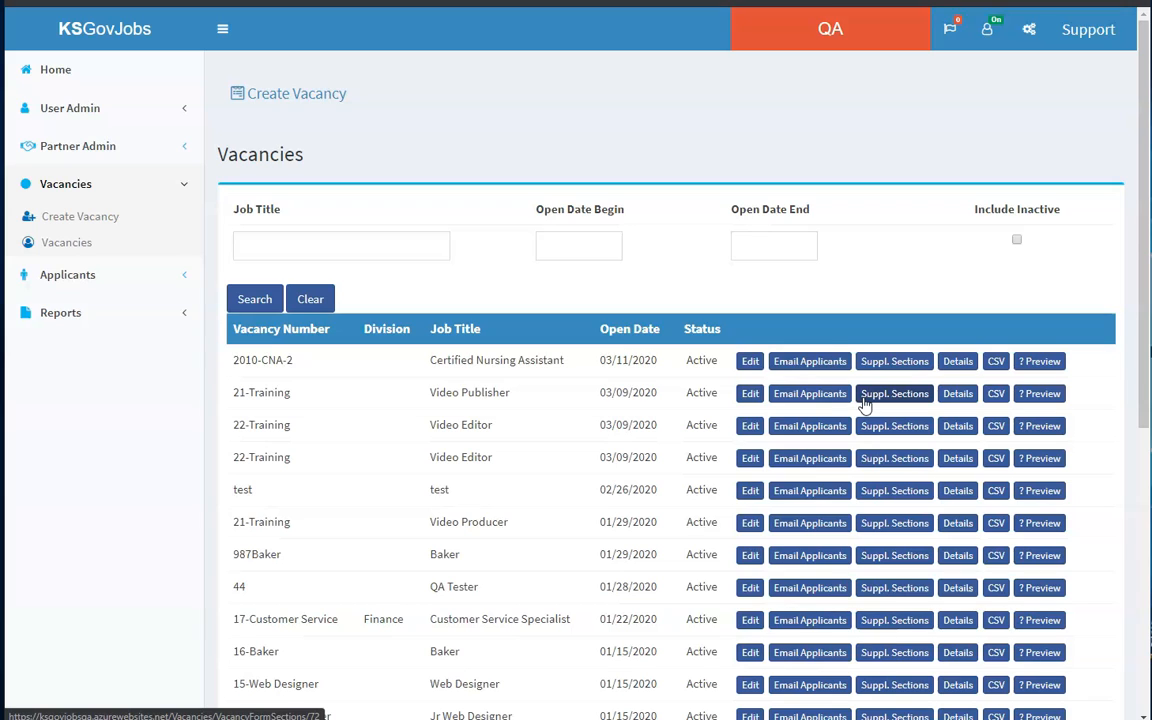
Open vacancy 2010-CNA-2 for editing, review its fields through the job description, and leave the form.
{"action": "left_click", "coordinate": [758, 368]}
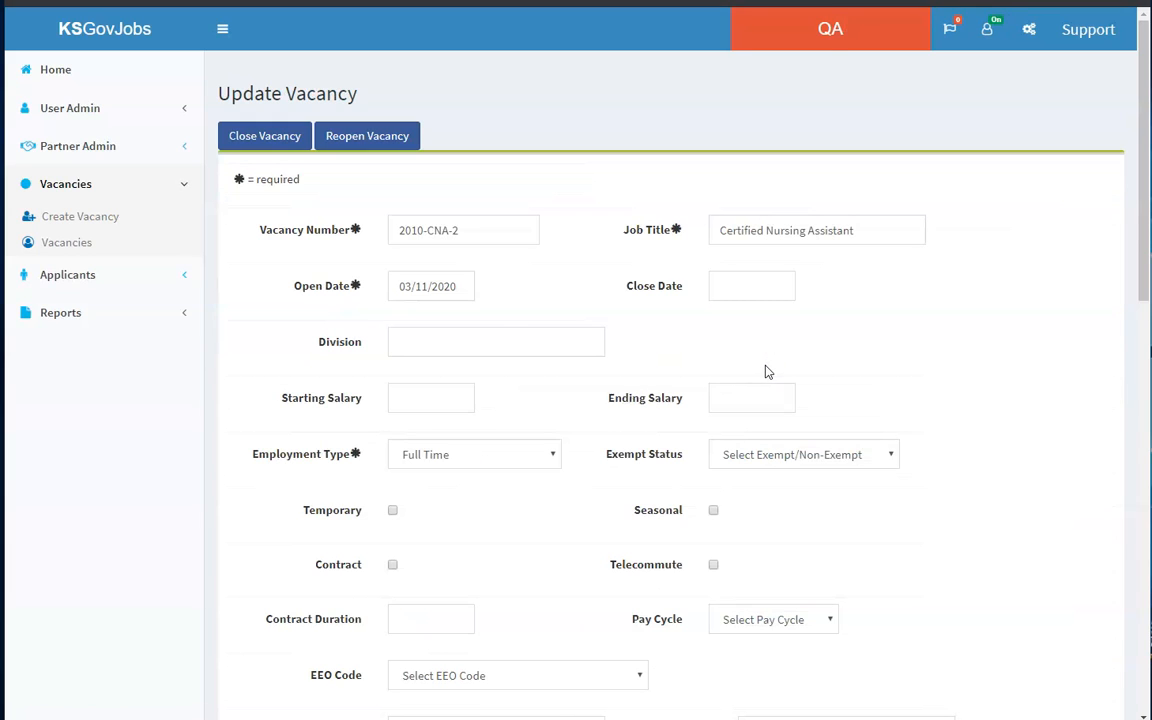
{"action": "scroll", "coordinate": [764, 371], "scroll_direction": "down", "scroll_amount": 6}
{"action": "scroll", "coordinate": [767, 371], "scroll_direction": "down", "scroll_amount": 5}
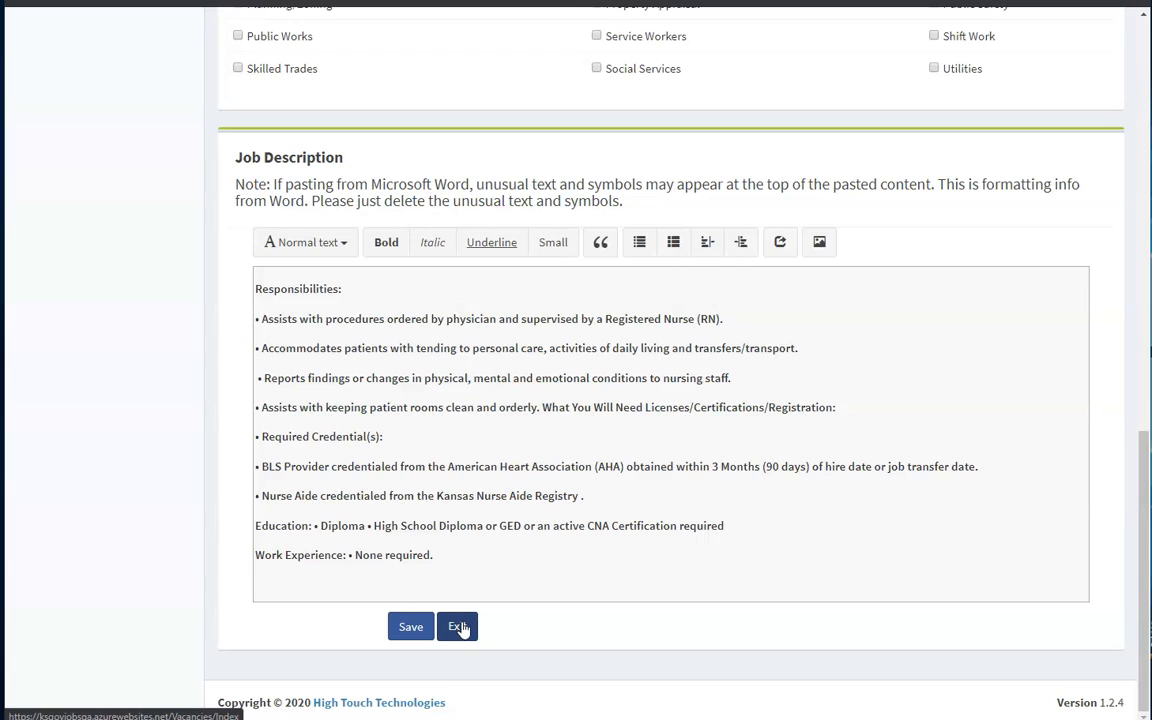
{"action": "left_click", "coordinate": [416, 628]}
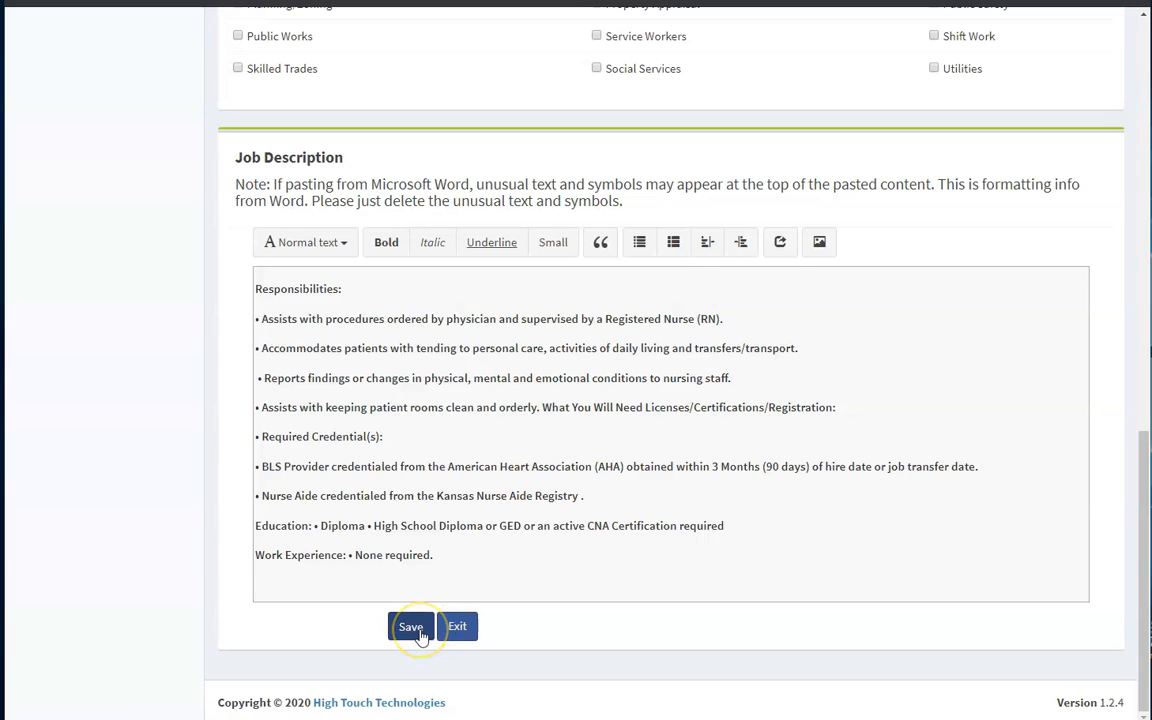
{"action": "left_click", "coordinate": [455, 626]}
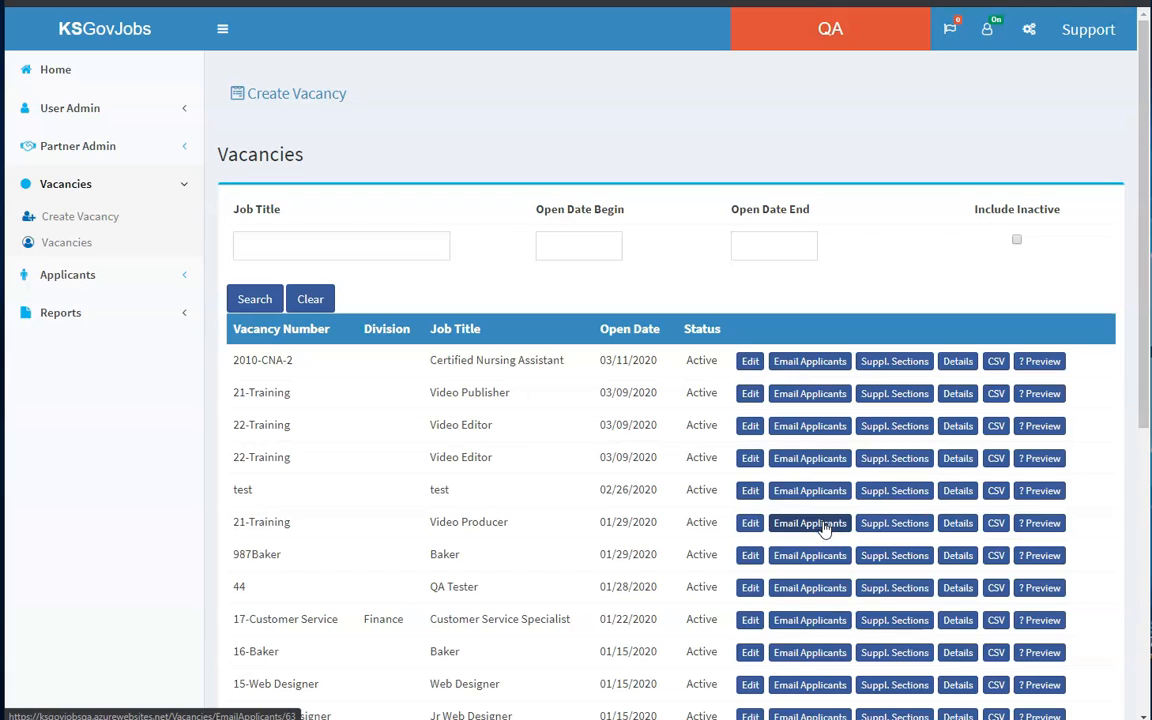
Open the applicant email form for the 21-Training Video Producer vacancy, examine its subject, message and recipient options, and return to the vacancies.
{"action": "left_click", "coordinate": [822, 528]}
{"action": "left_click", "coordinate": [464, 207]}
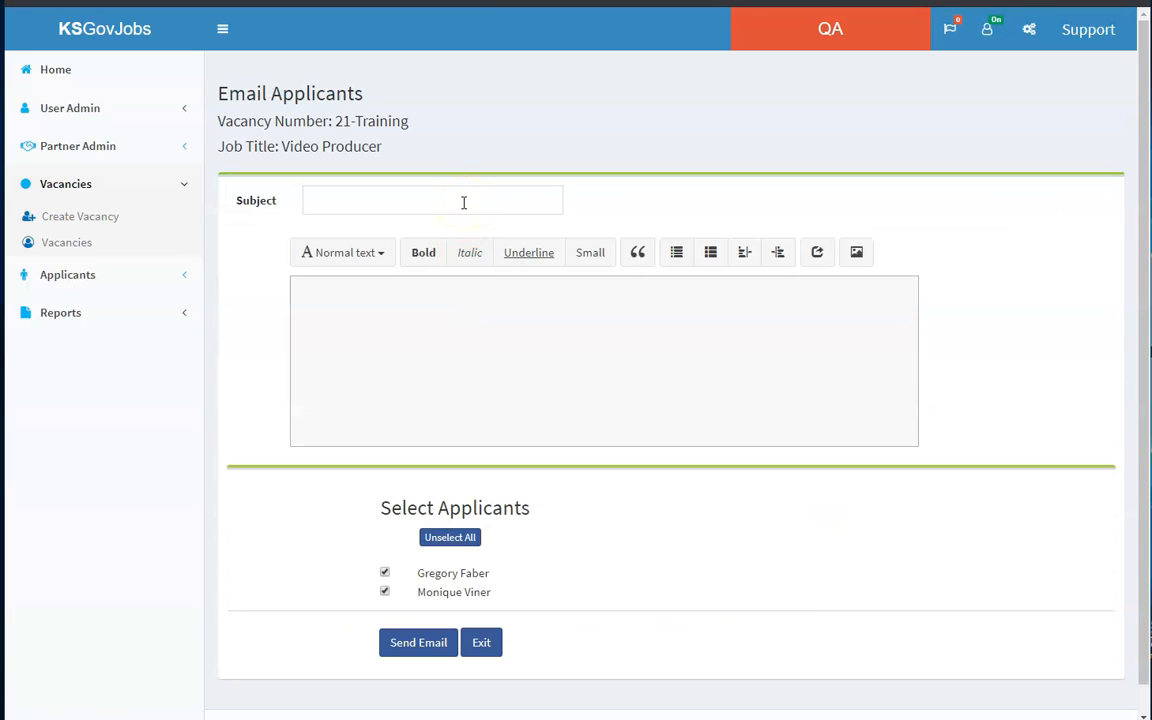
{"action": "left_click", "coordinate": [459, 313]}
{"action": "left_click", "coordinate": [384, 573]}
{"action": "left_click", "coordinate": [435, 644]}
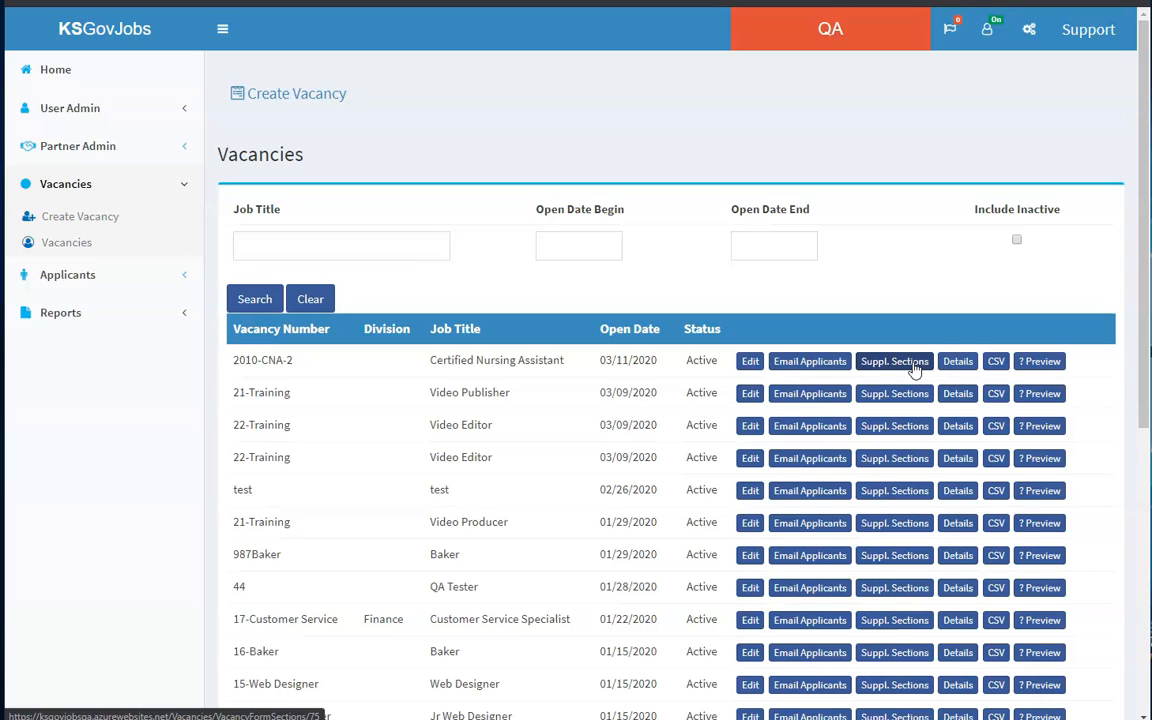
View the details of vacancy 2010-CNA-2 and export its questions as CSV.
{"action": "left_click", "coordinate": [957, 364]}
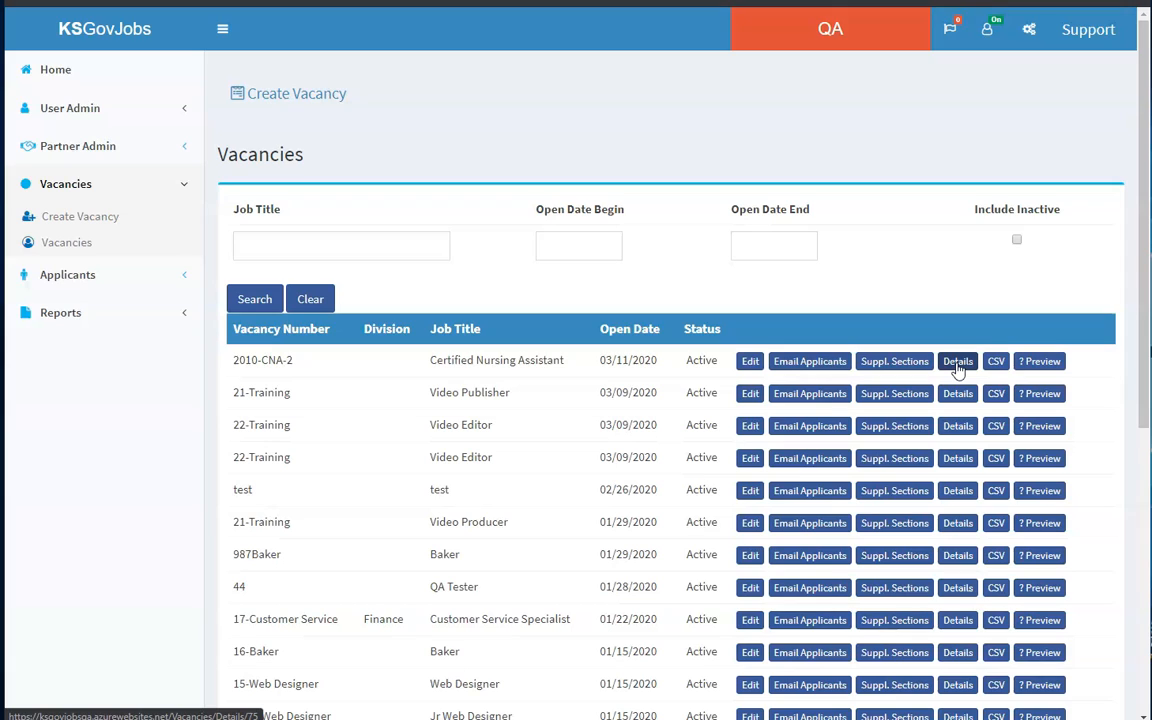
{"action": "left_click", "coordinate": [997, 365]}
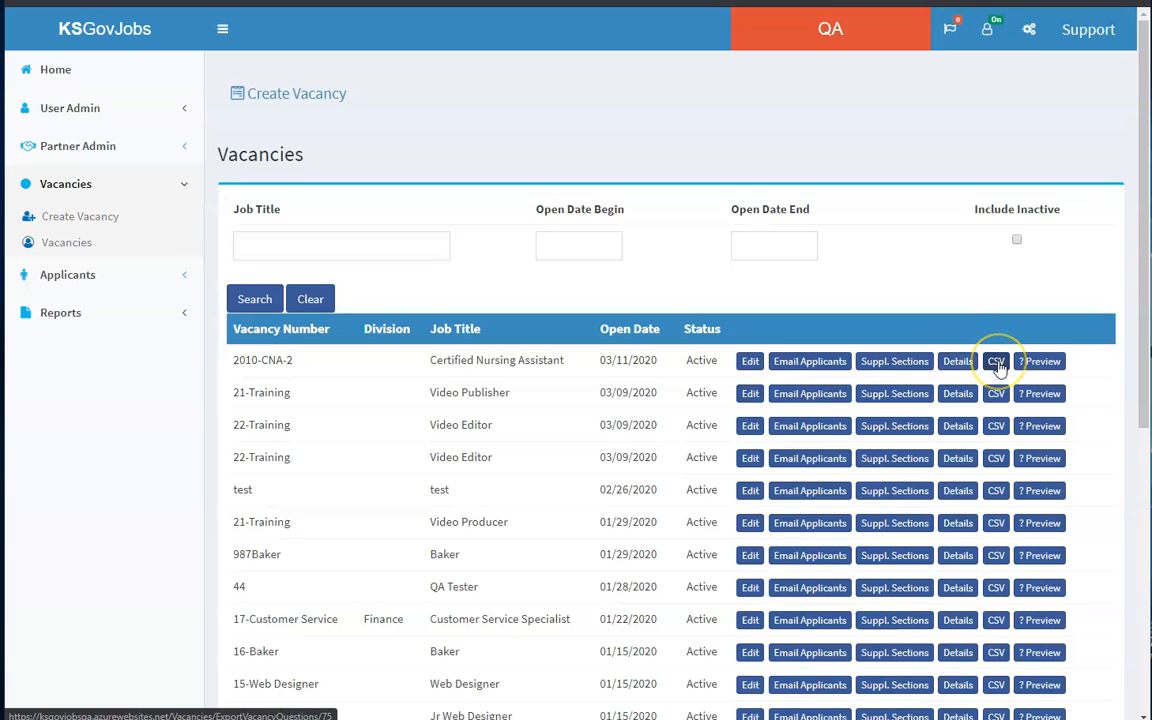